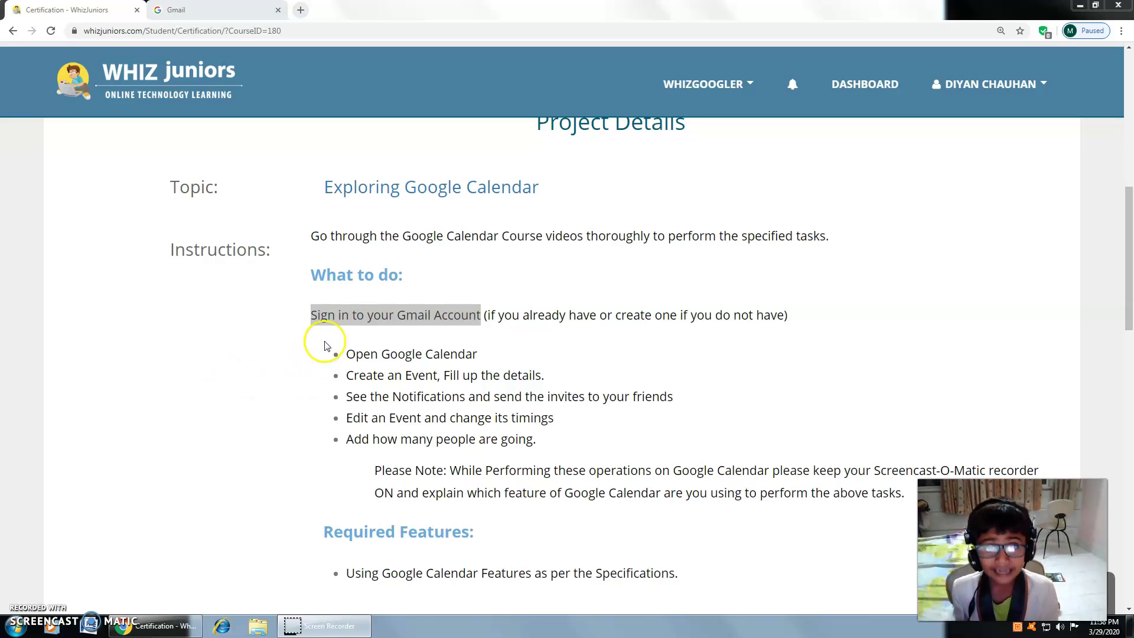
# Highlight the project topic and sign-in instruction, then sign in to Gmail with the saved account.
pyautogui.moveTo(325, 191); pyautogui.dragTo(550, 201)
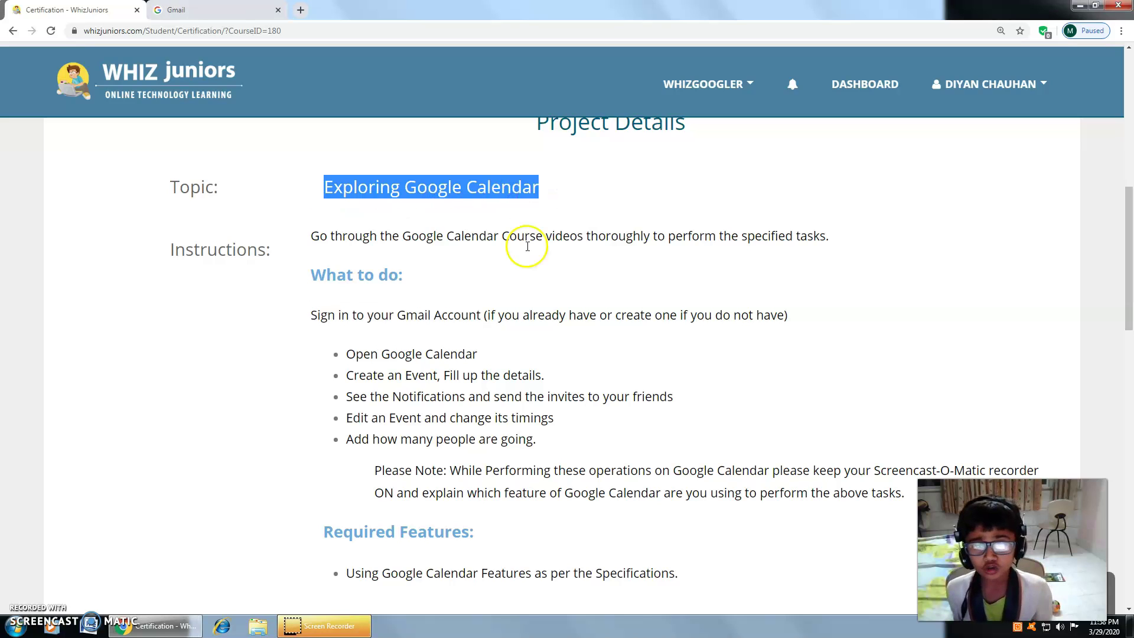
pyautogui.moveTo(312, 318); pyautogui.dragTo(482, 318)
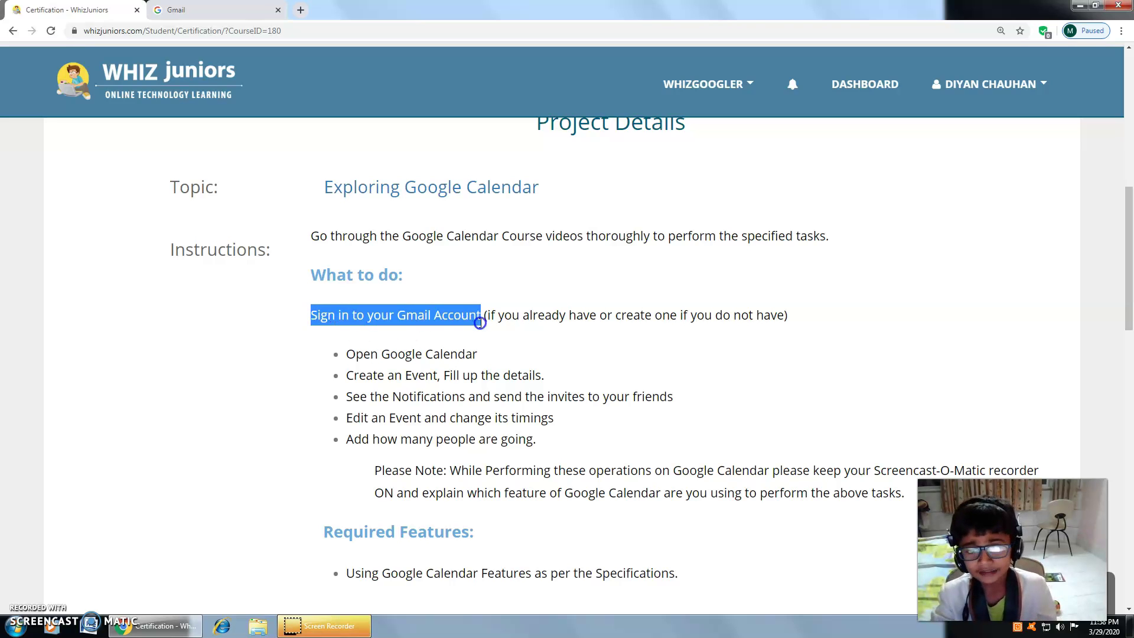
pyautogui.click(183, 11)
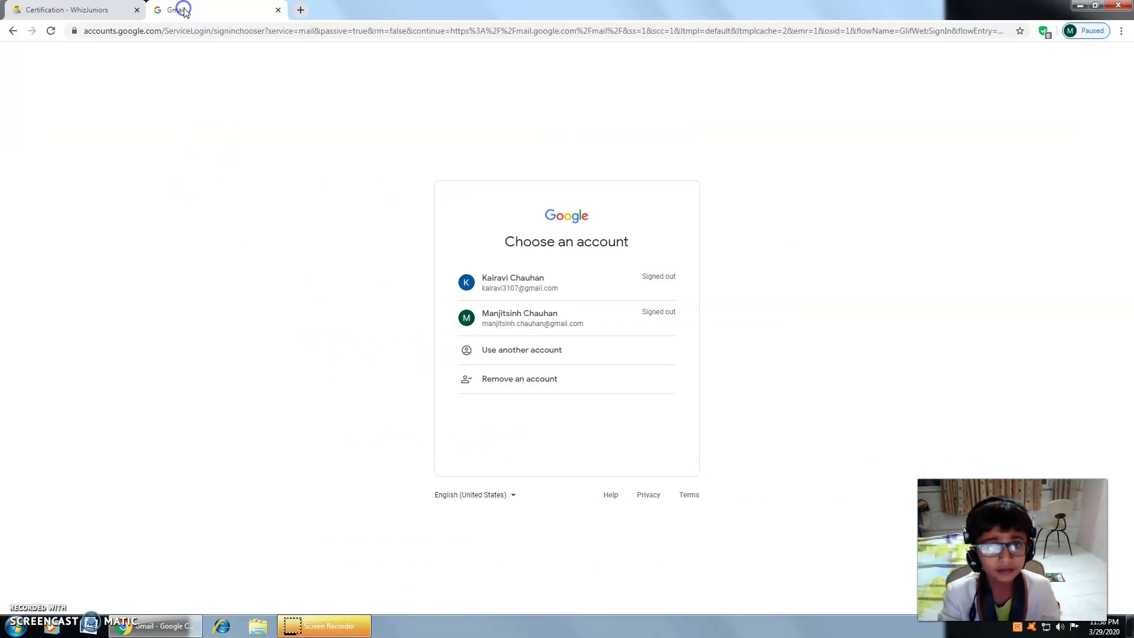
pyautogui.click(529, 324)
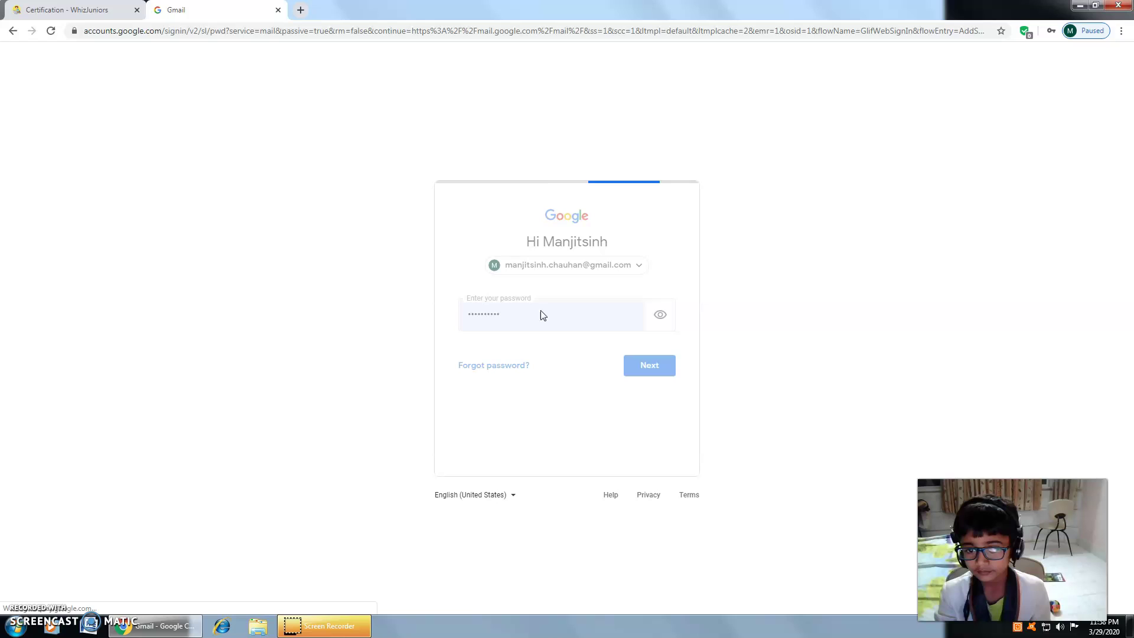
pyautogui.click(661, 366)
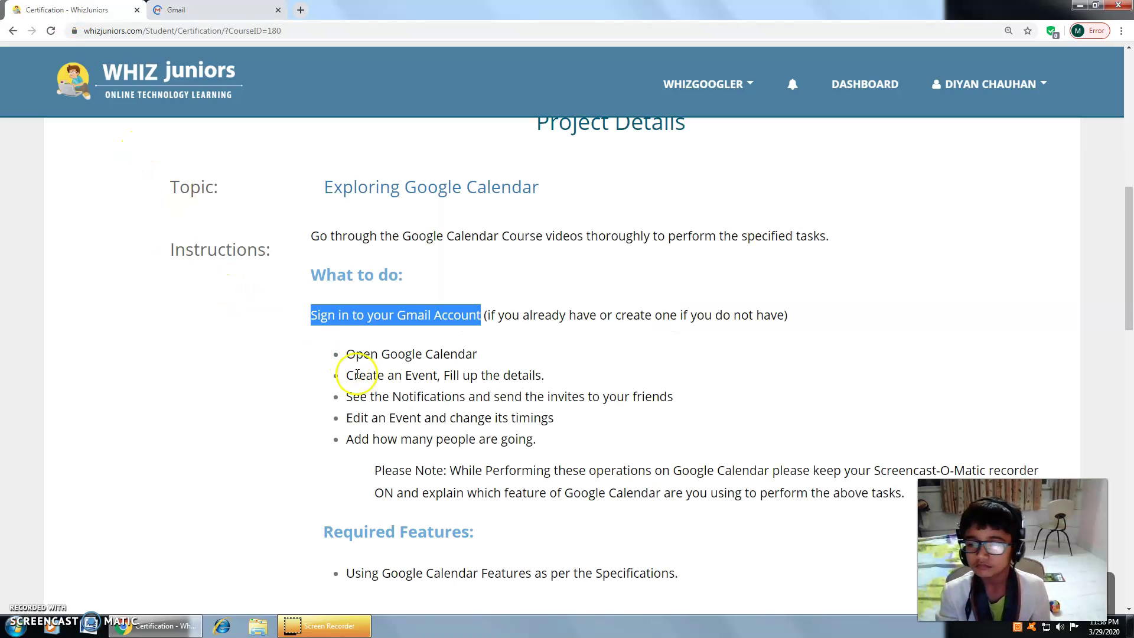
# Highlight the 'Open Google Calendar' step in the WhizJuniors task list.
pyautogui.moveTo(347, 352); pyautogui.dragTo(483, 357)
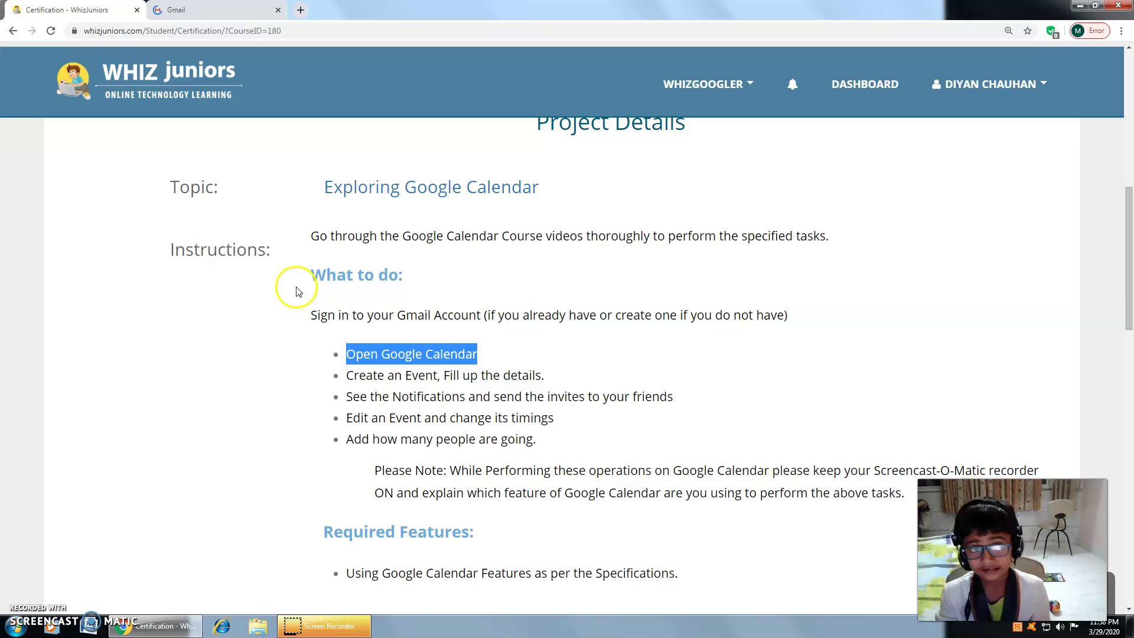
# Launch Google Calendar from Gmail's Google apps menu.
pyautogui.click(225, 13)
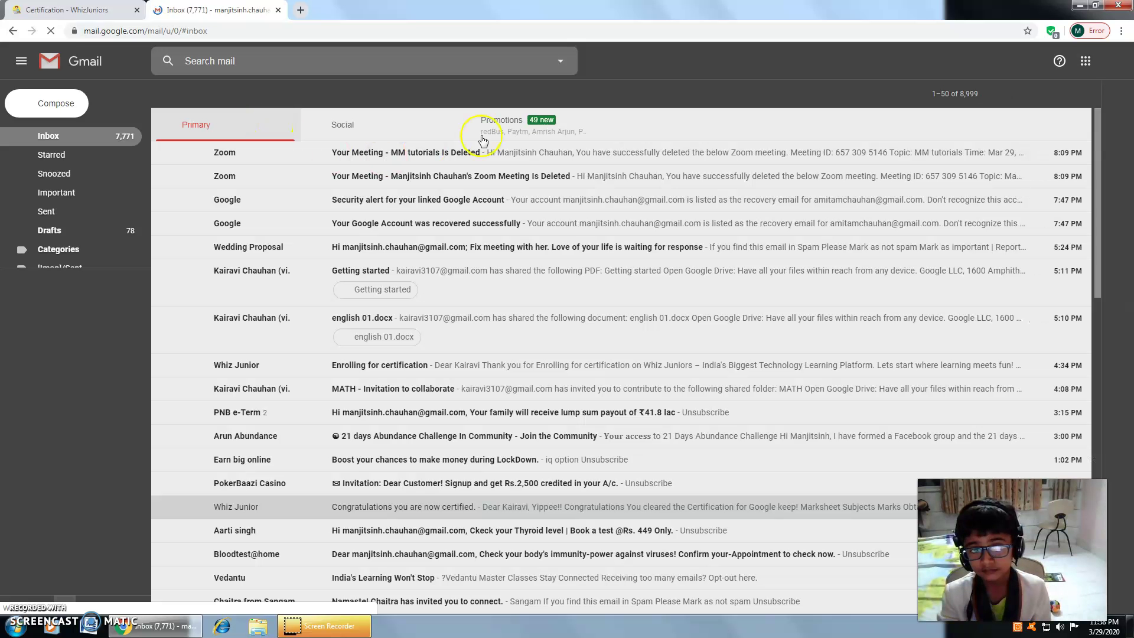
pyautogui.click(1086, 66)
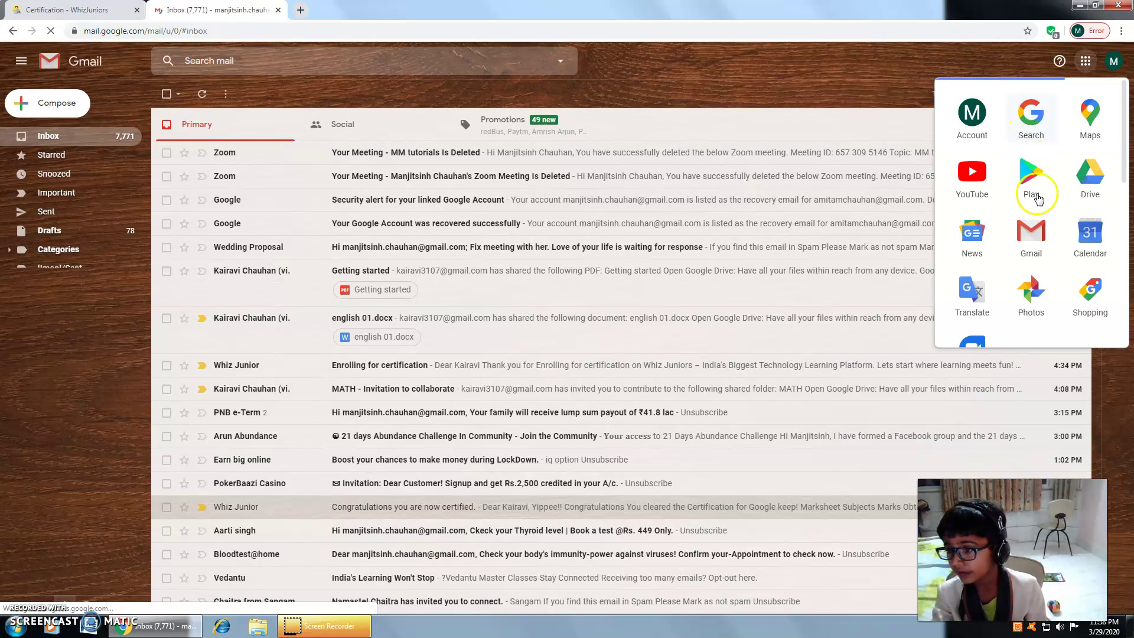
pyautogui.click(1089, 239)
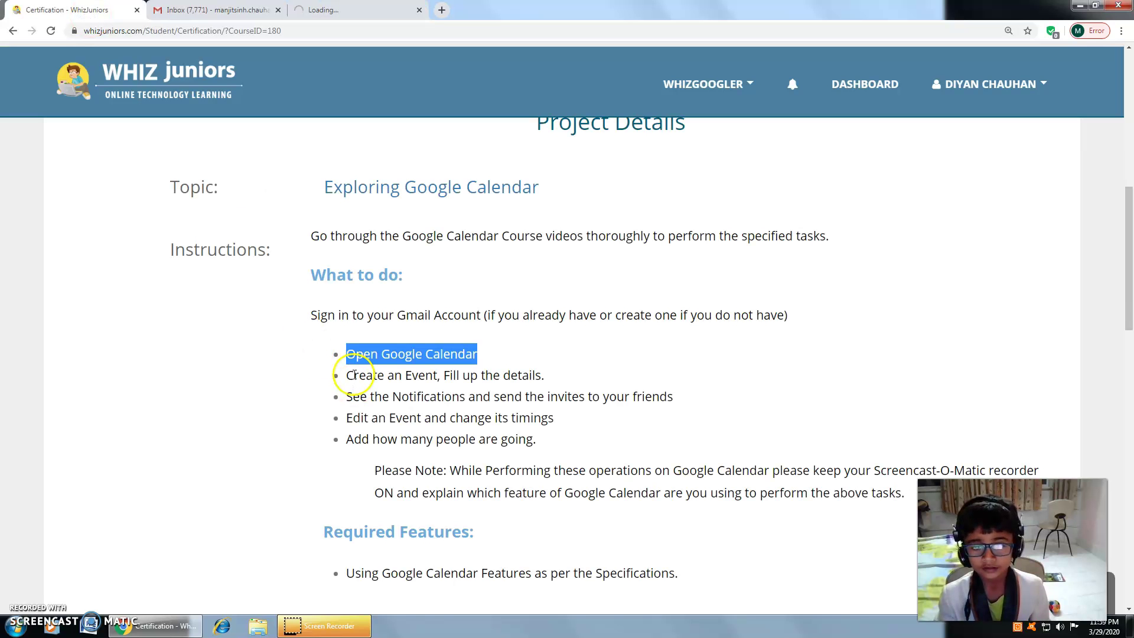
# Highlight the 'Create an Event, Fill up the details' task on the WhizJuniors page.
pyautogui.moveTo(347, 375); pyautogui.dragTo(418, 374)
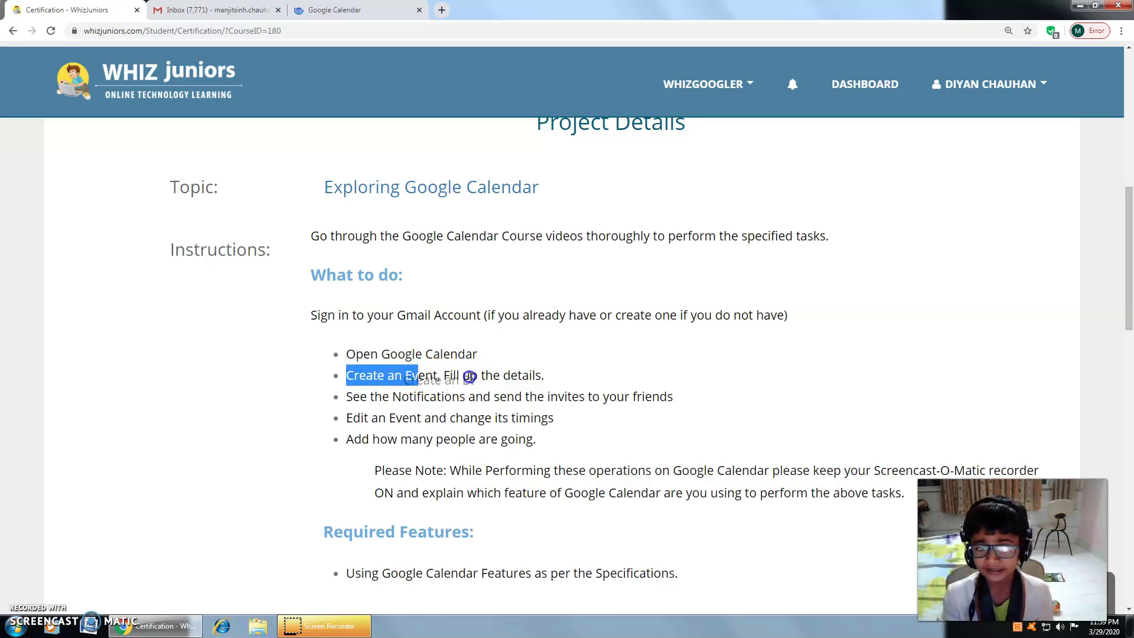
pyautogui.moveTo(480, 375); pyautogui.dragTo(542, 377)
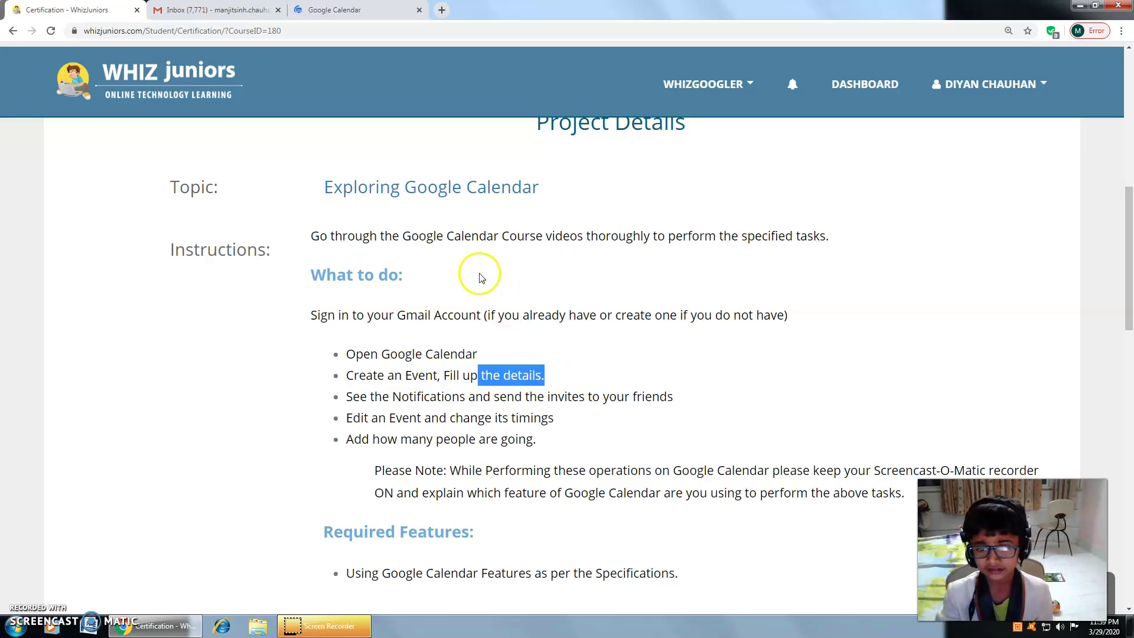
# Start a new event on March 31, 2020 titled COVID-19 AWARENESS.
pyautogui.click(342, 13)
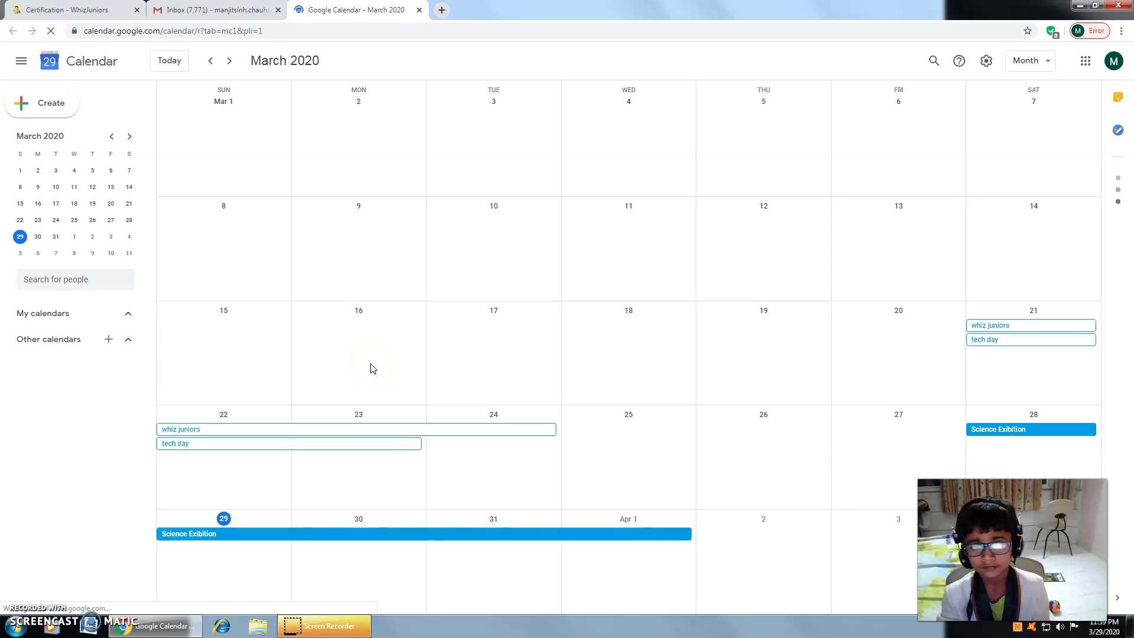
pyautogui.click(496, 538)
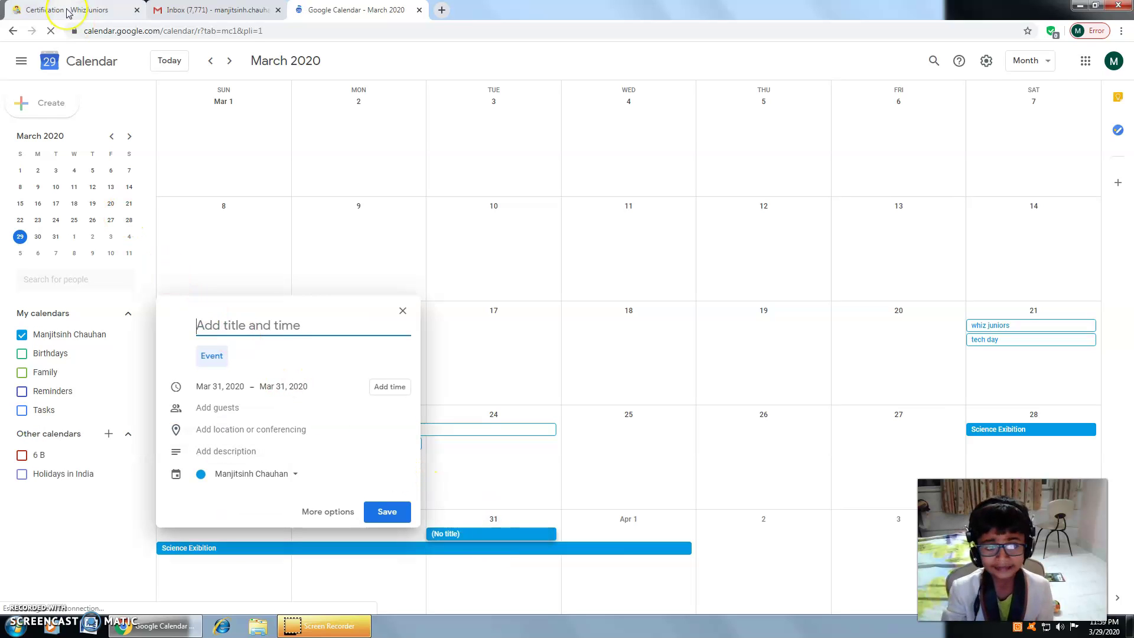
pyautogui.click(213, 321)
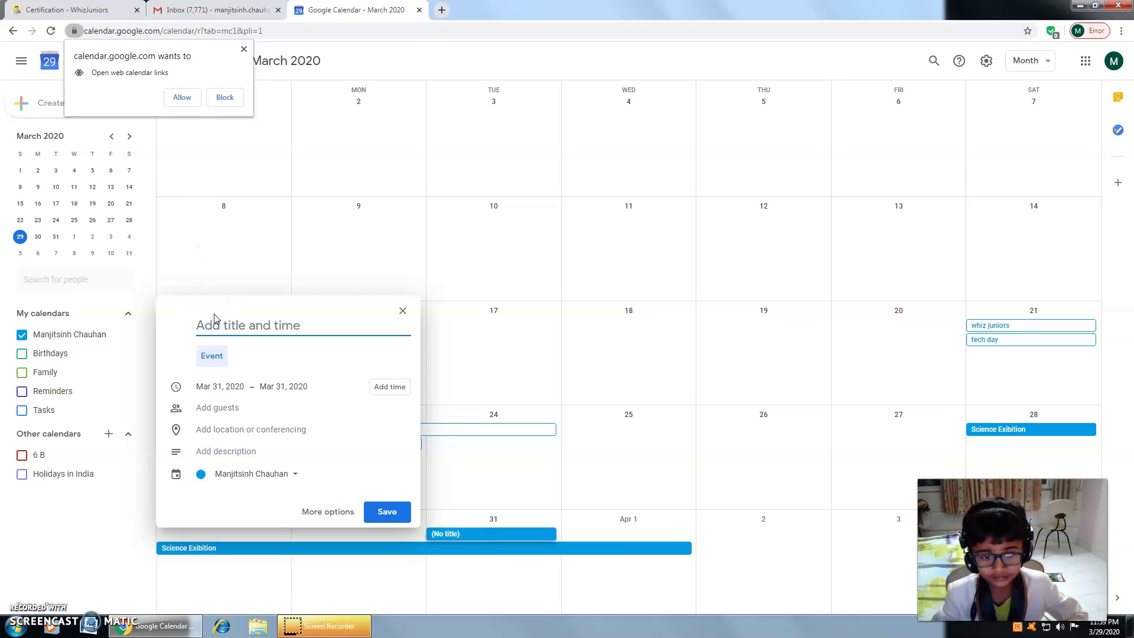
pyautogui.write('COVID-19 AWARENESS')
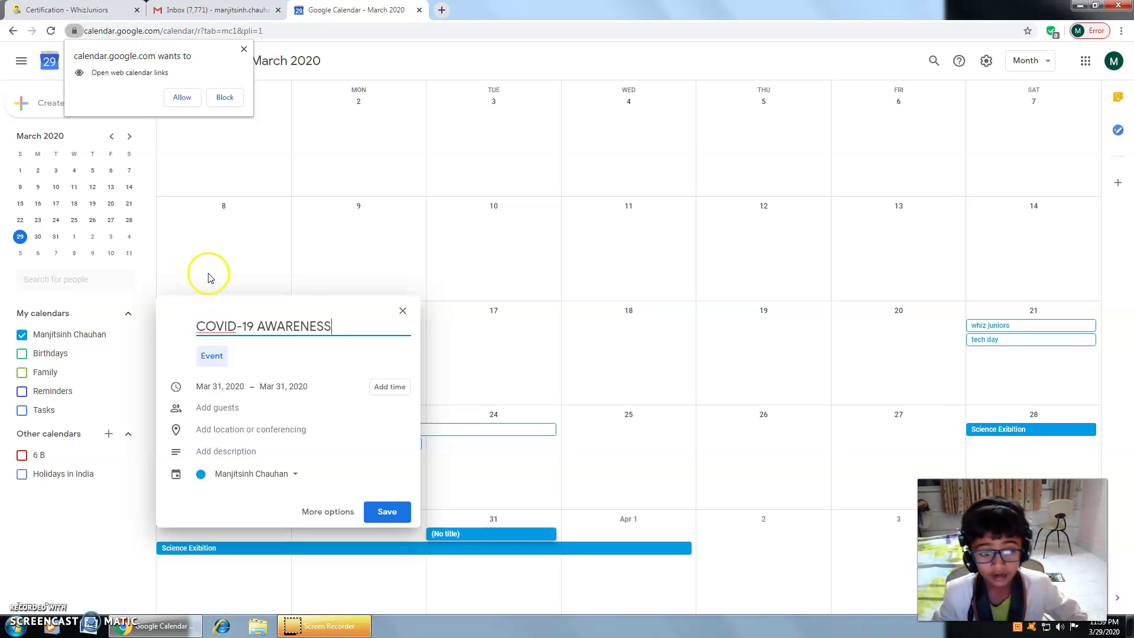
# Highlight the remaining WhizJuniors tasks: sending invites, editing timings and counting attendees.
pyautogui.click(36, 13)
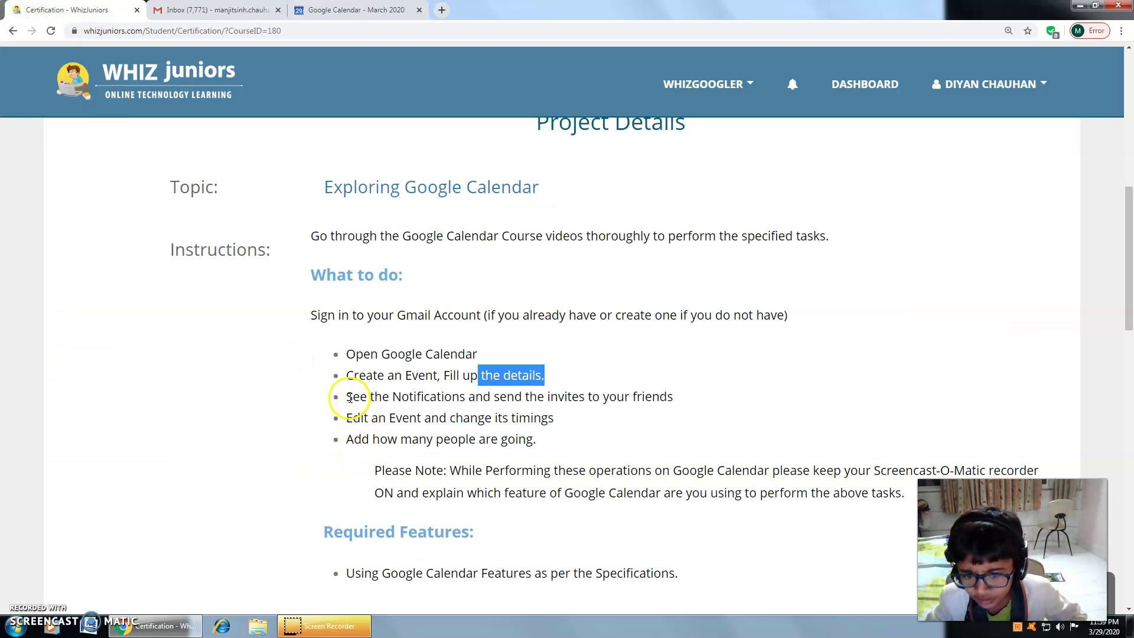
pyautogui.moveTo(352, 397); pyautogui.dragTo(594, 413)
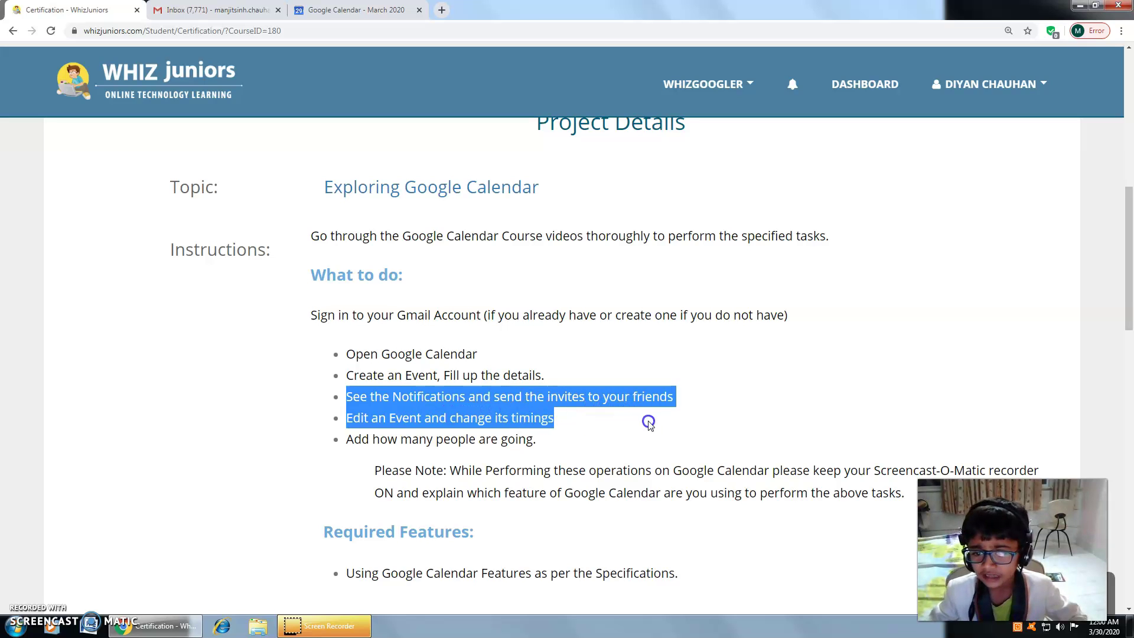
pyautogui.moveTo(648, 423); pyautogui.dragTo(653, 435)
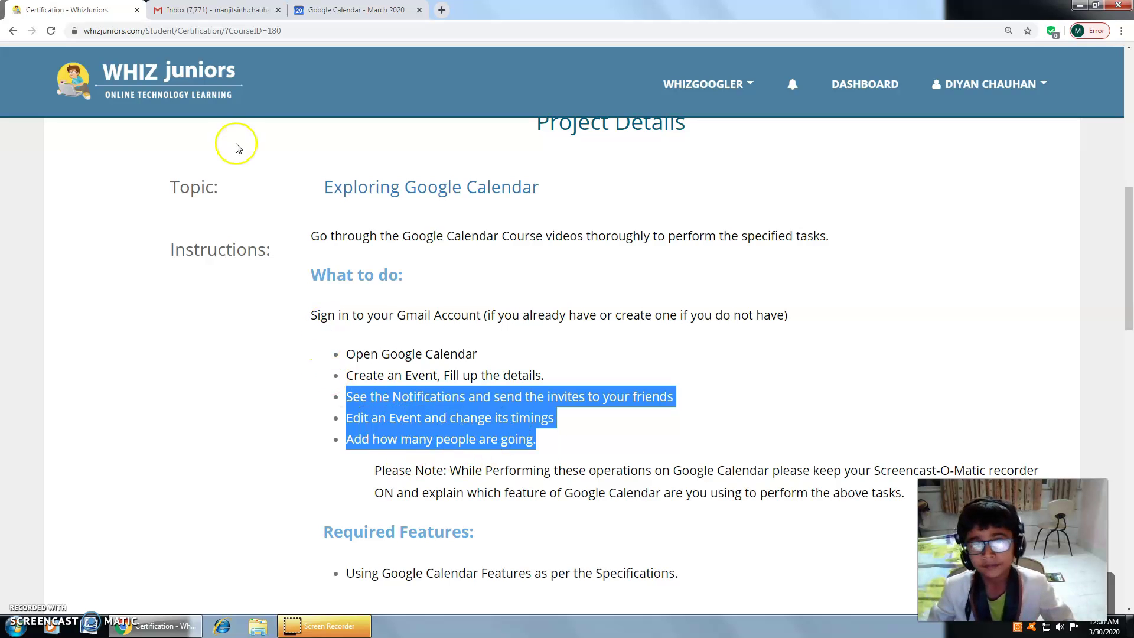
pyautogui.click(334, 12)
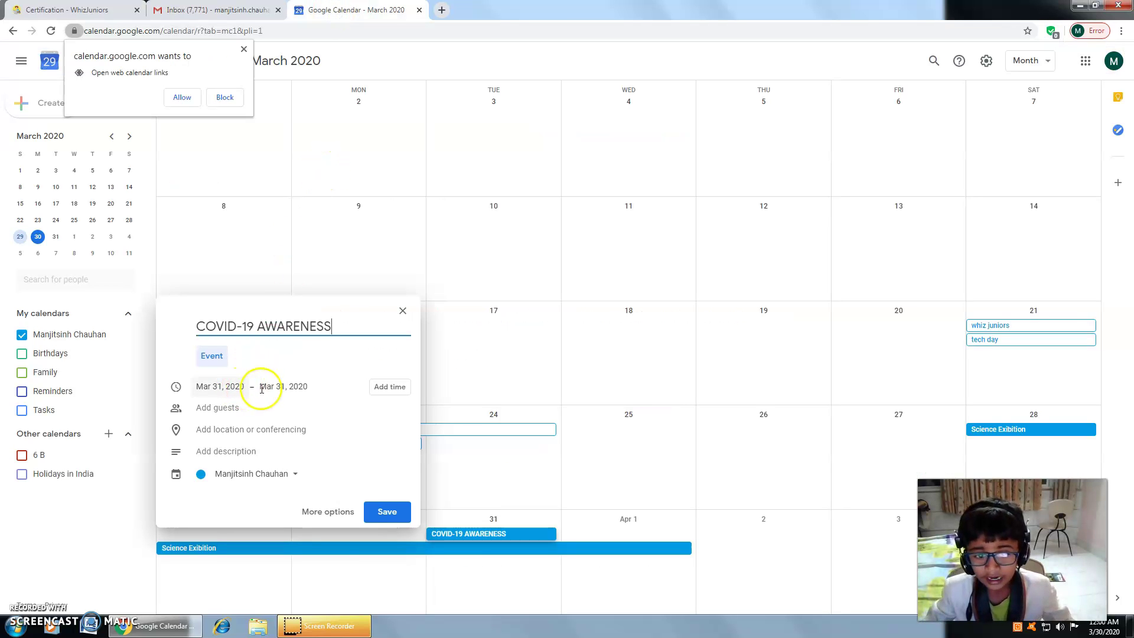
# Set the event time to 10:00am–11:30am on March 31.
pyautogui.click(387, 387)
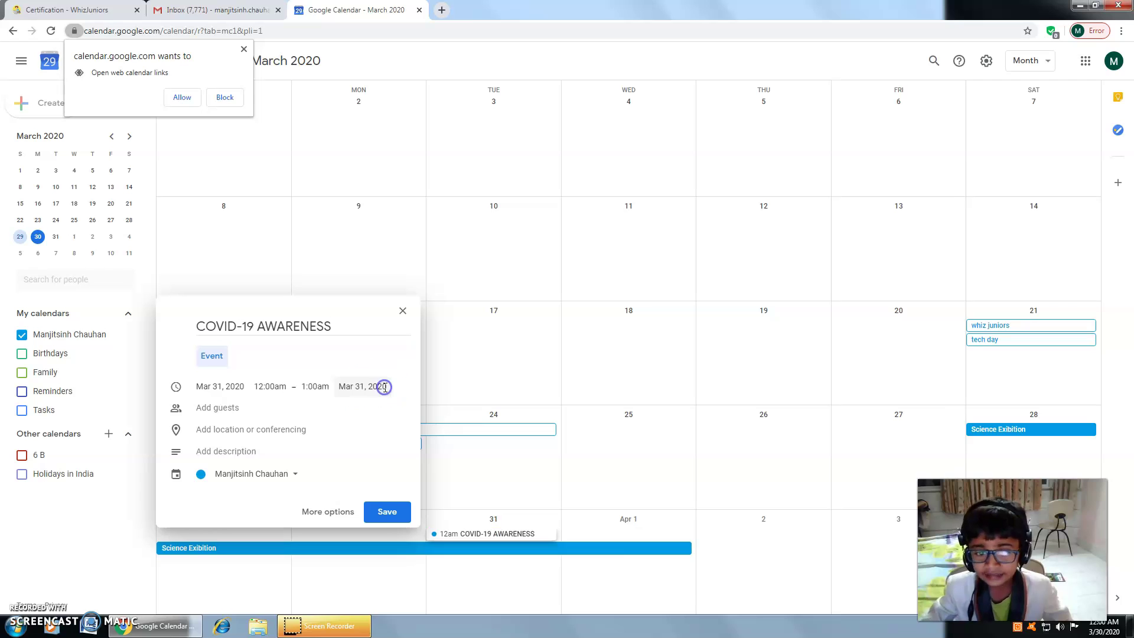
pyautogui.click(283, 386)
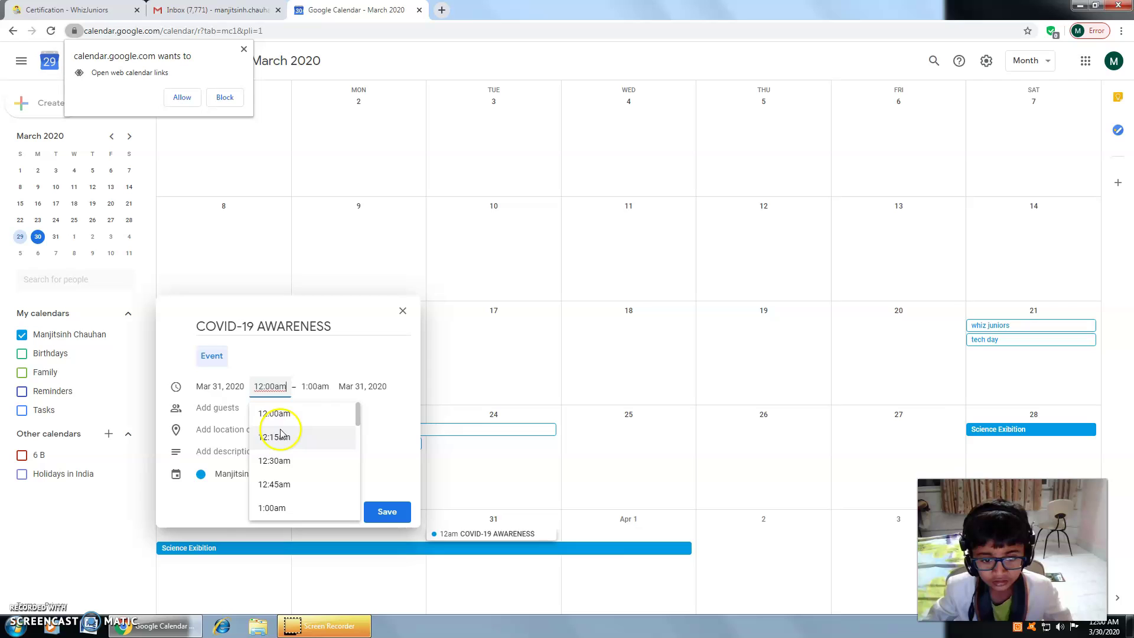
pyautogui.click(263, 386)
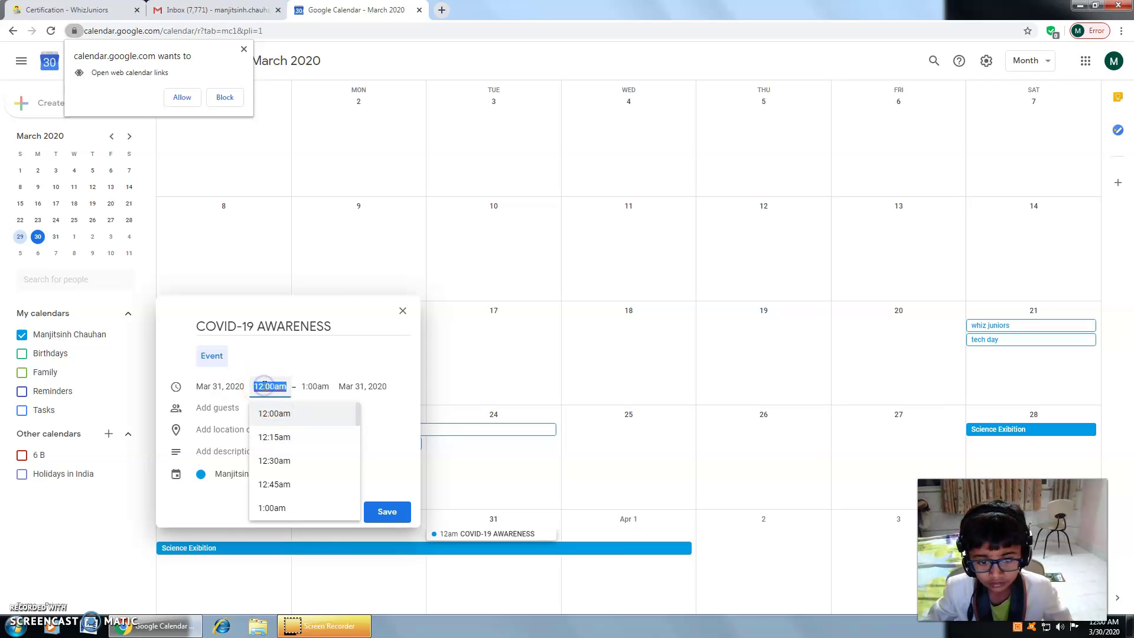
pyautogui.press('BackSpace')
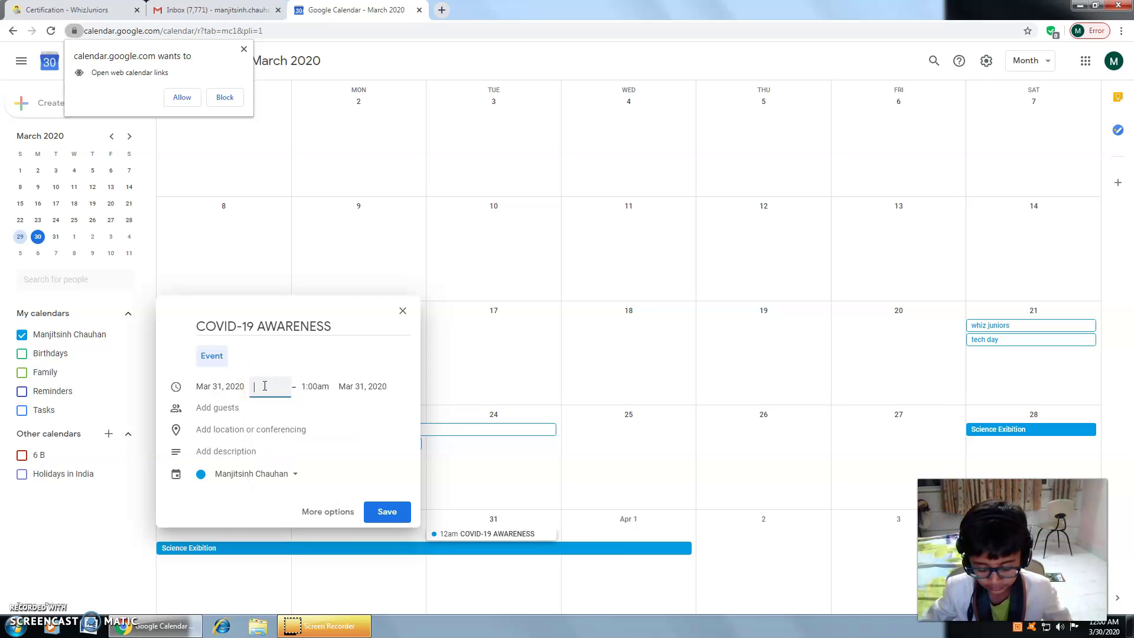
pyautogui.write('10')
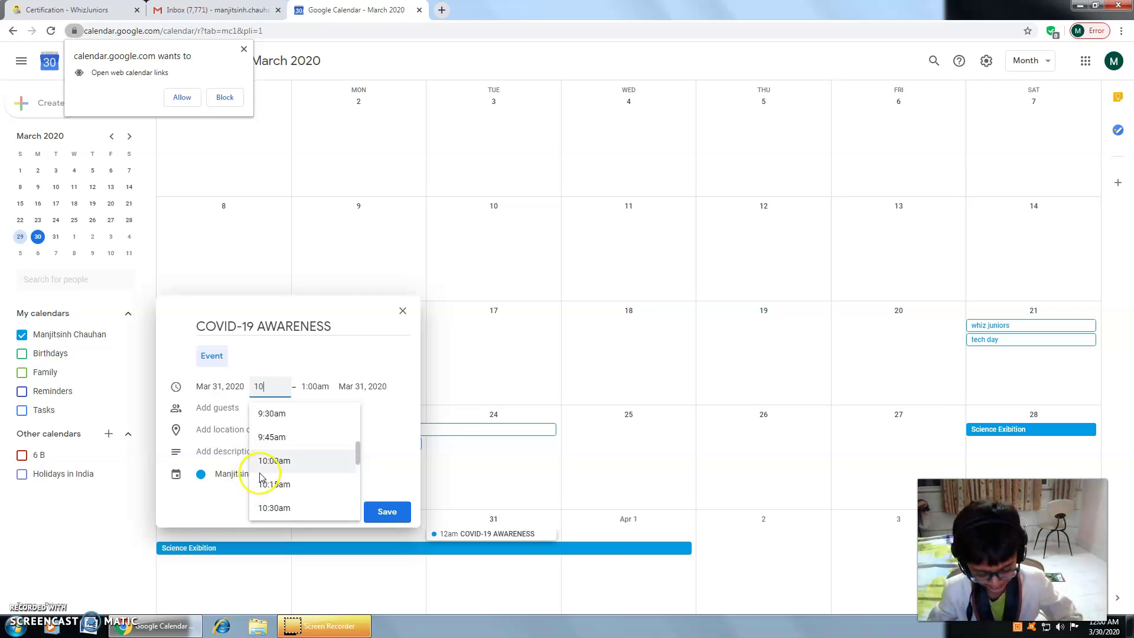
pyautogui.click(269, 461)
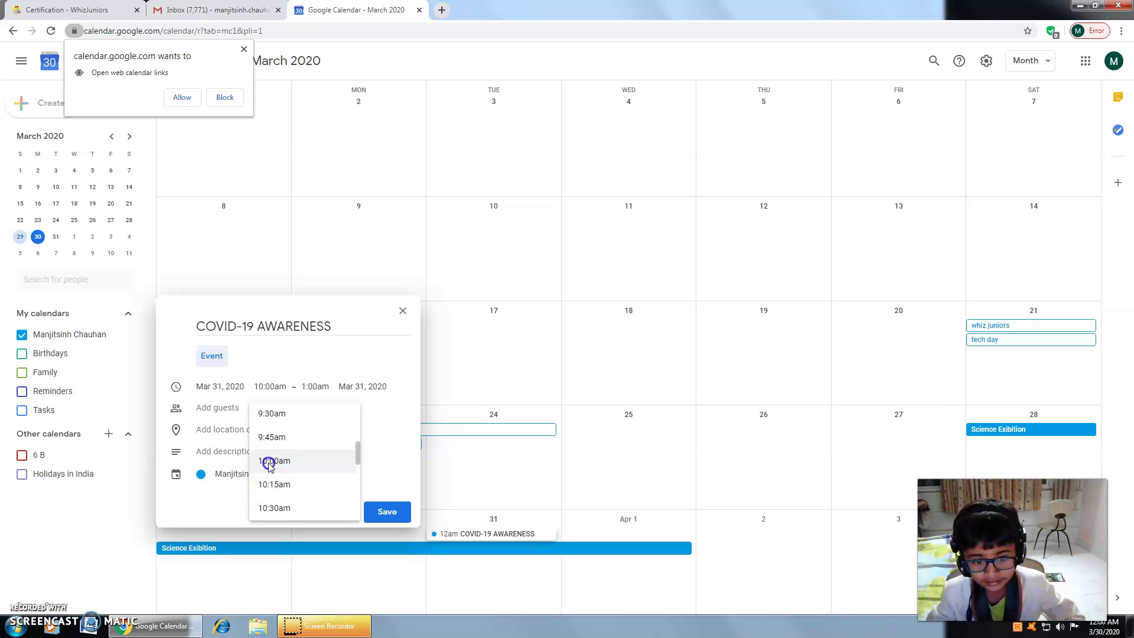
pyautogui.click(319, 387)
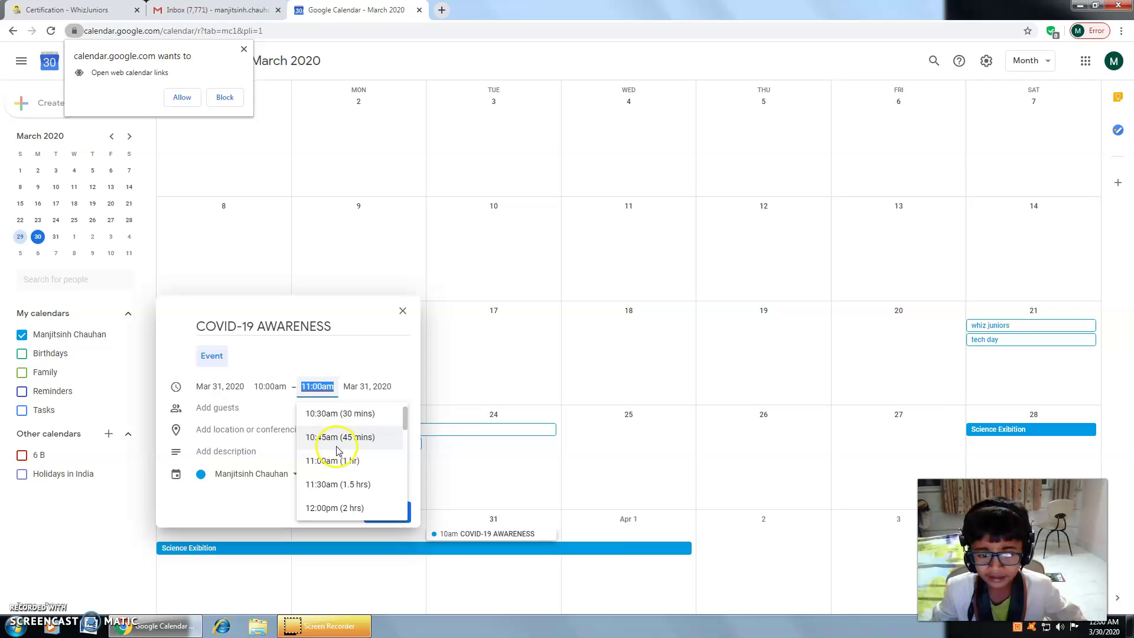
pyautogui.click(330, 485)
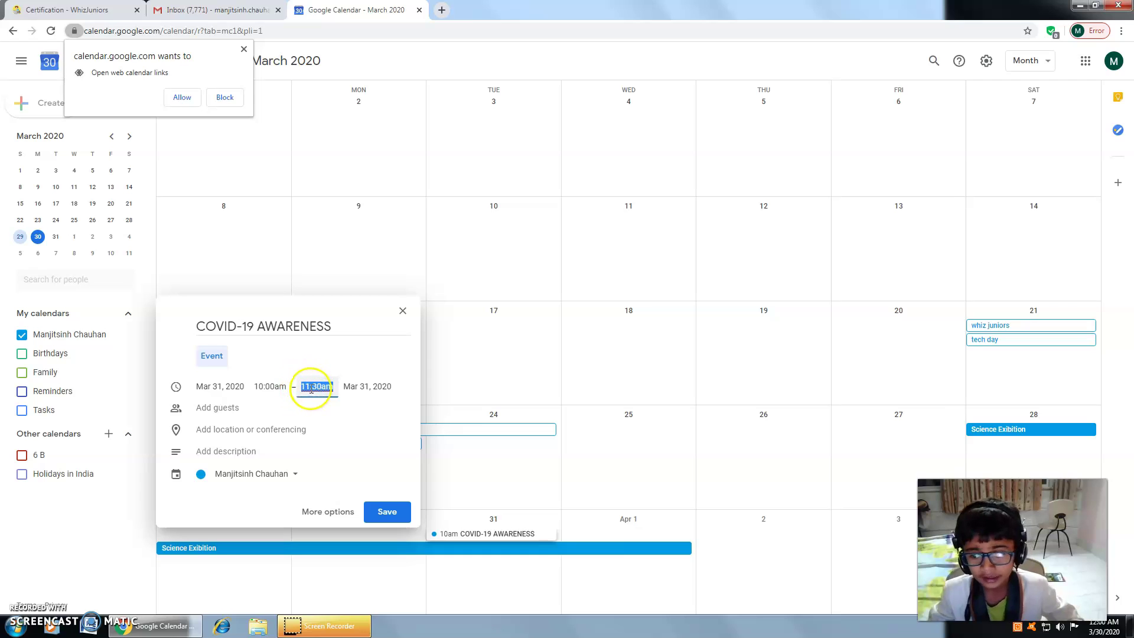
# Add three guests from contact suggestions, searching 'AMI' and 'HIR' for the second and third.
pyautogui.click(211, 409)
pyautogui.write('KAIRA')
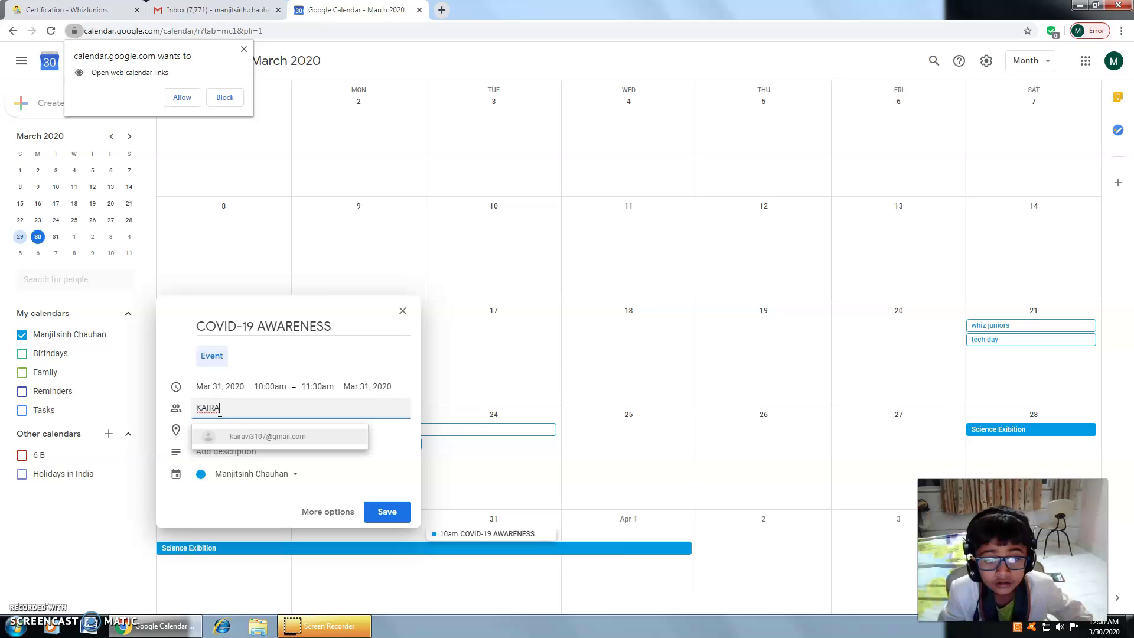
pyautogui.click(255, 442)
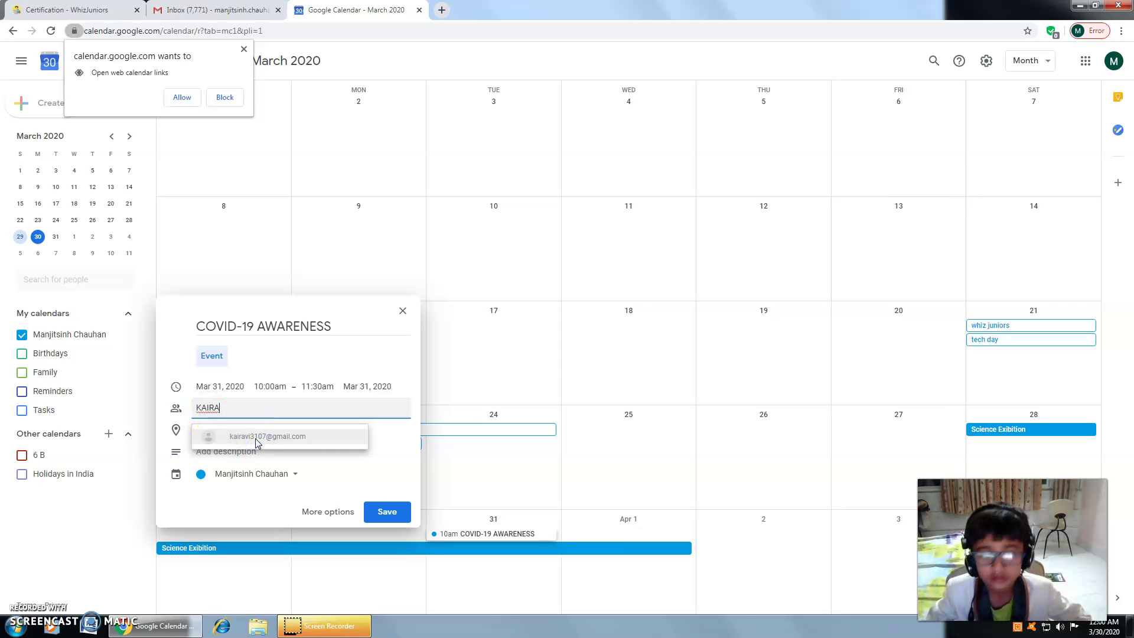
pyautogui.click(257, 440)
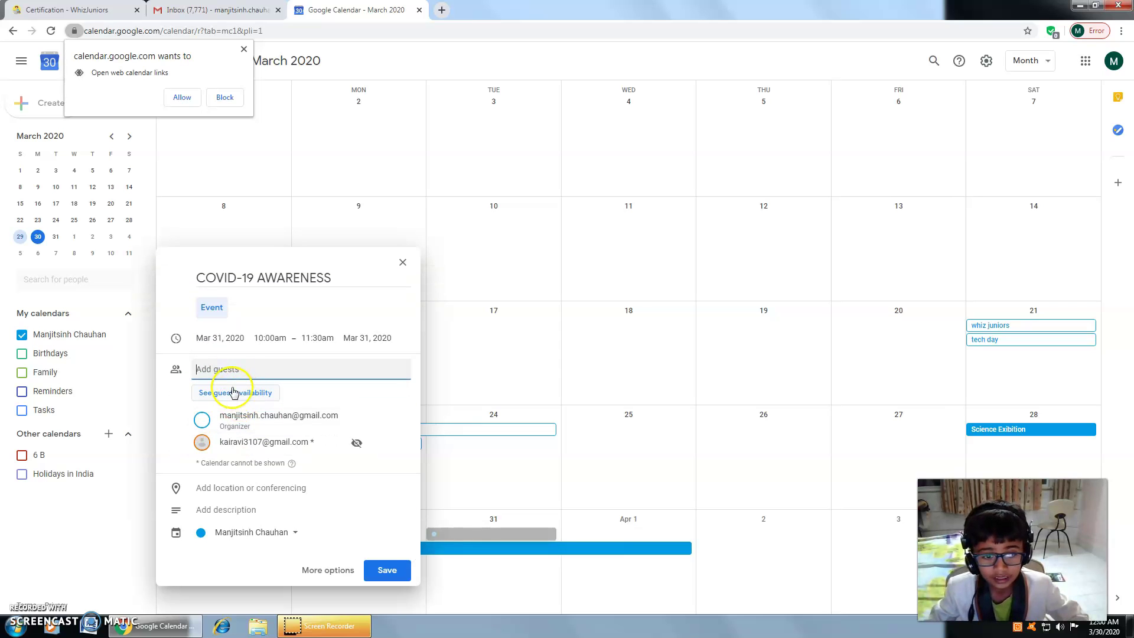
pyautogui.click(223, 367)
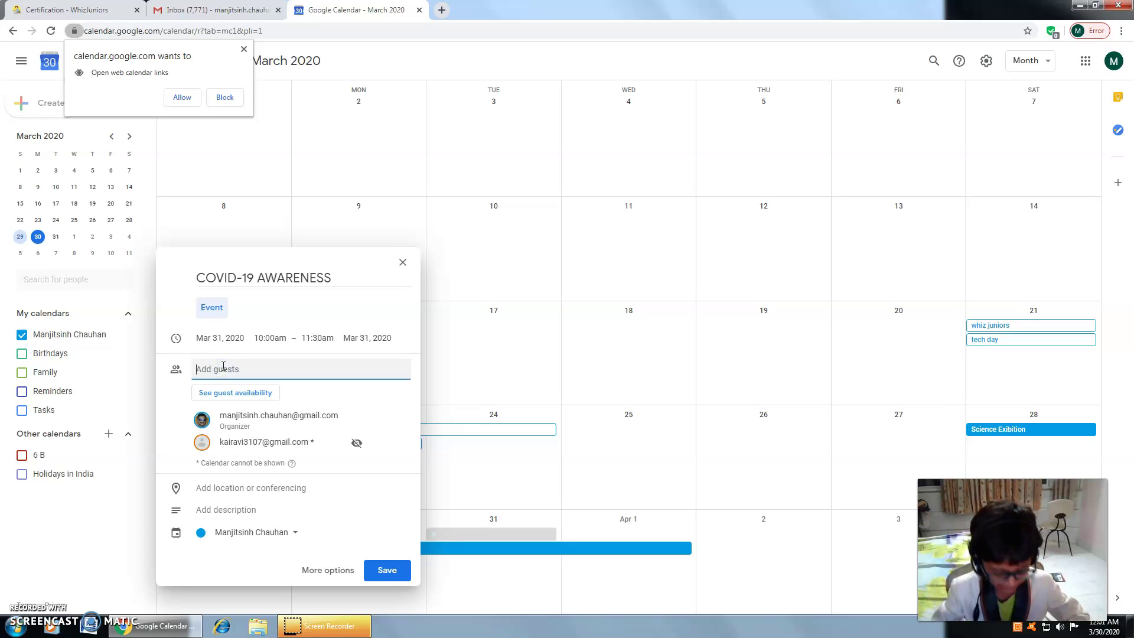
pyautogui.write('AMI')
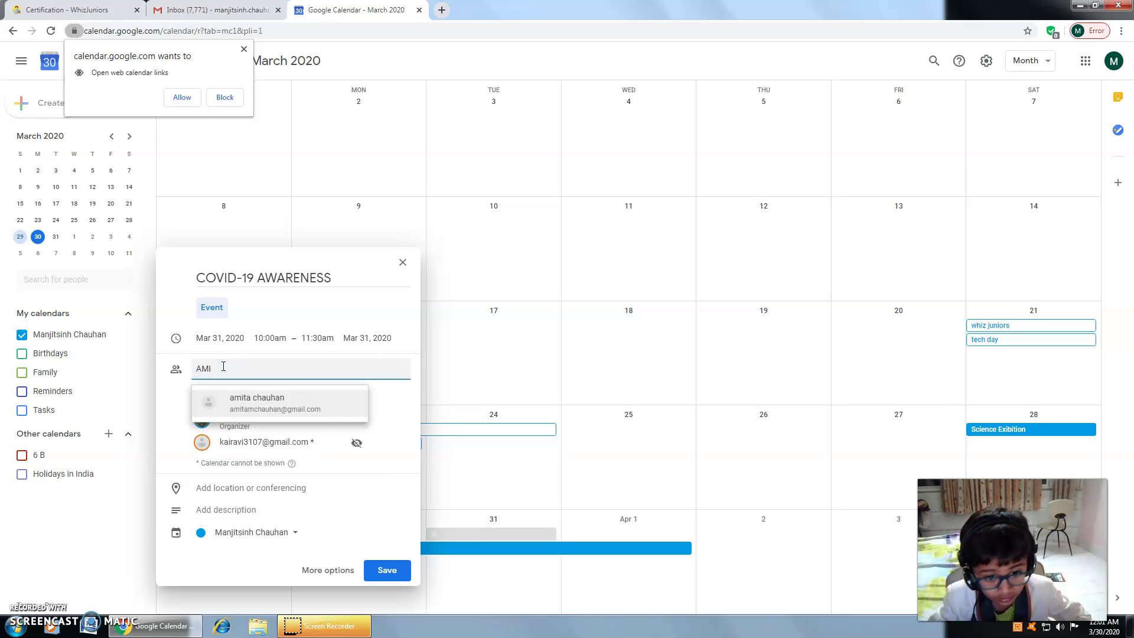
pyautogui.click(254, 403)
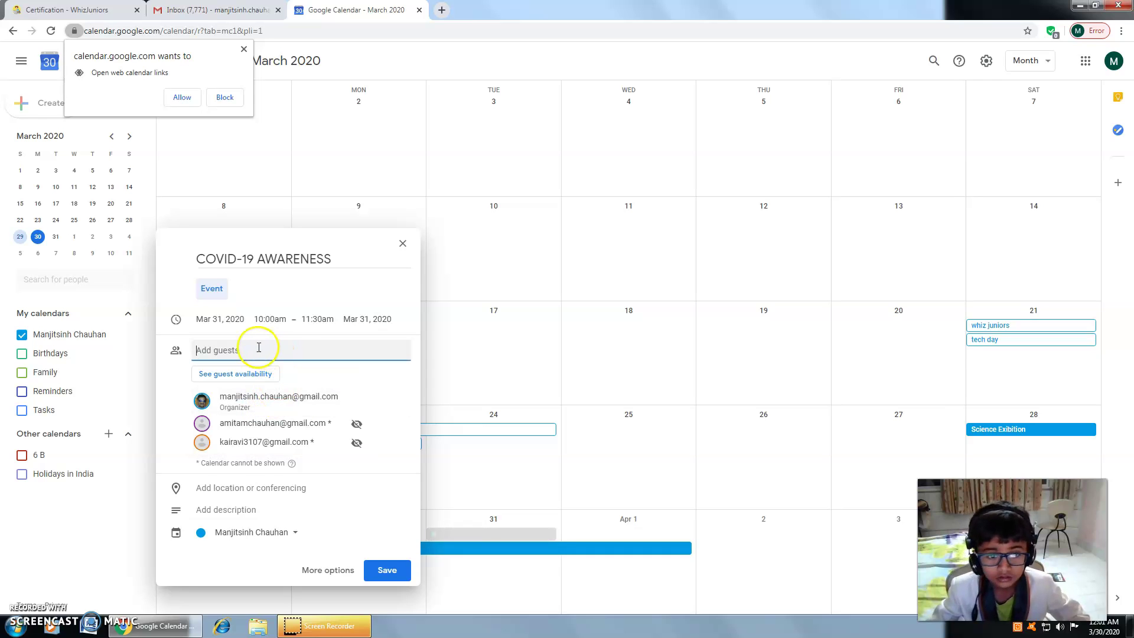
pyautogui.click(255, 347)
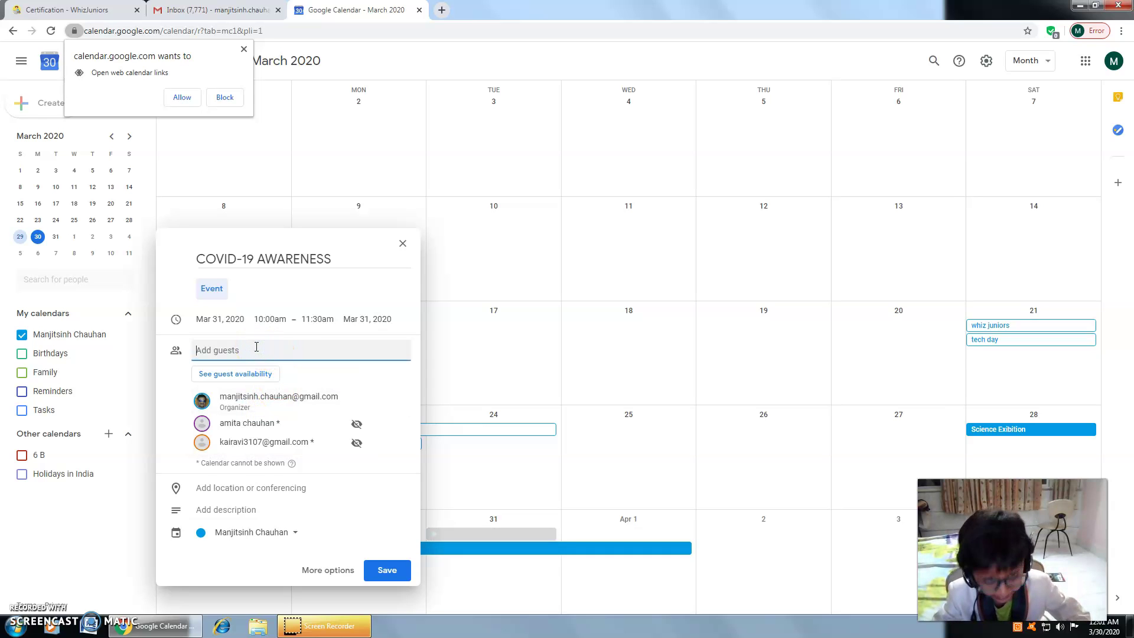
pyautogui.write('HIR')
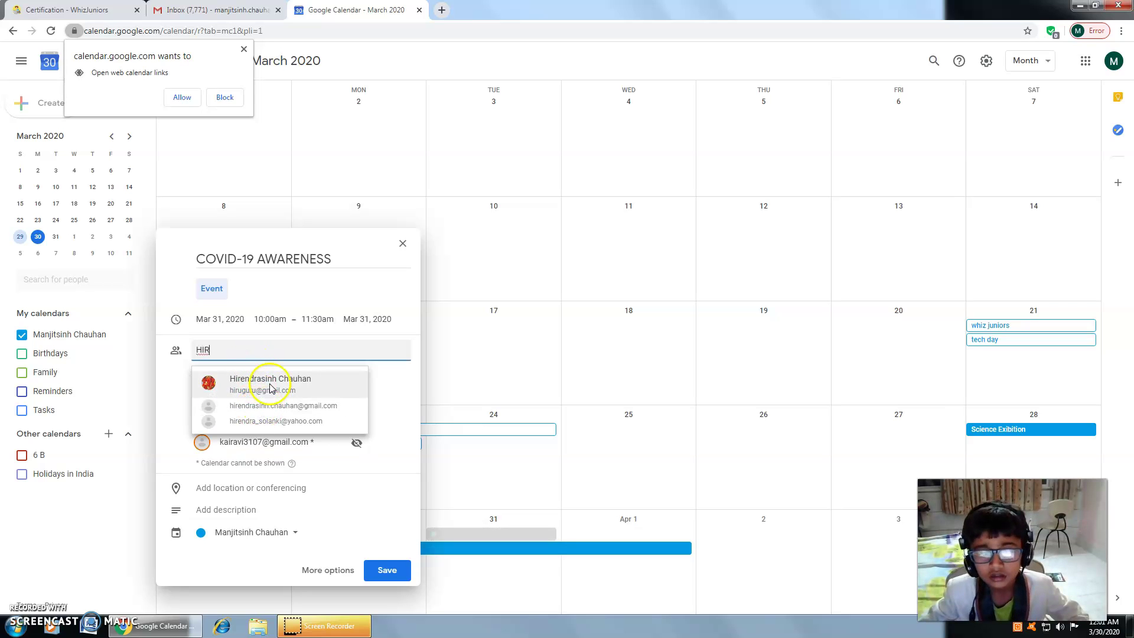
pyautogui.click(269, 385)
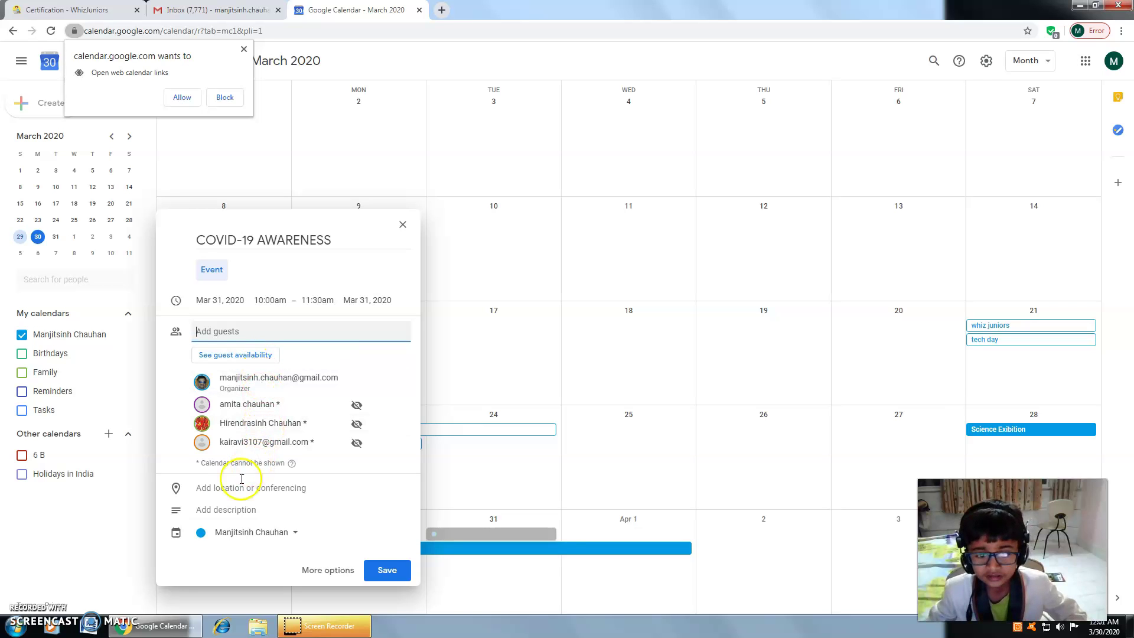
# Set the location to Children's Academy, Ashok Nagar, Kandivli from the search suggestions.
pyautogui.click(214, 488)
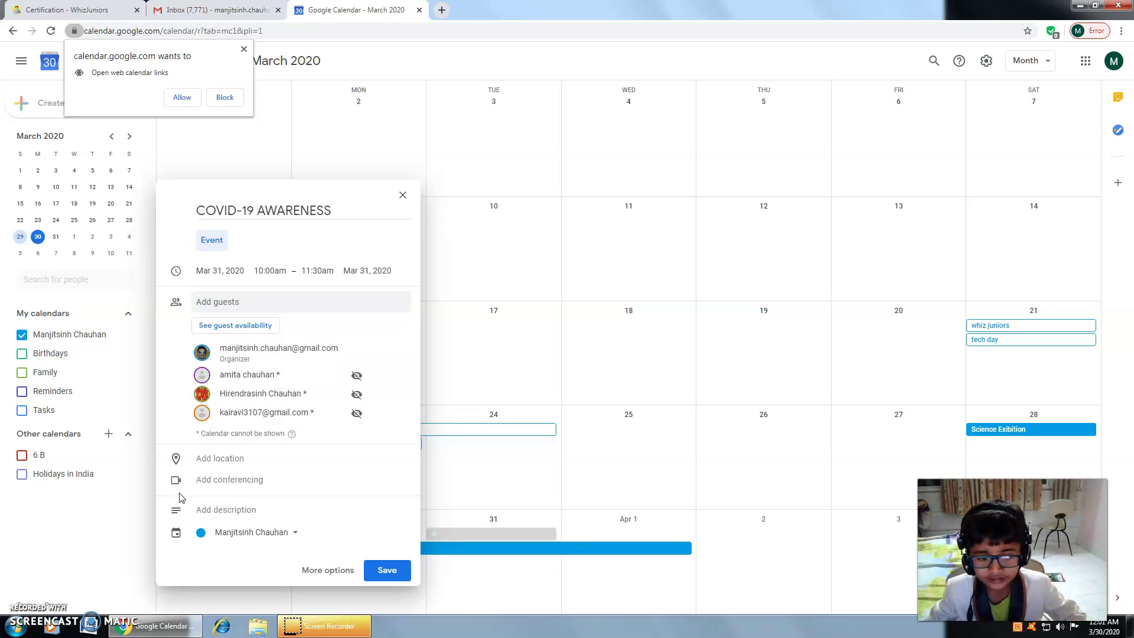
pyautogui.click(212, 458)
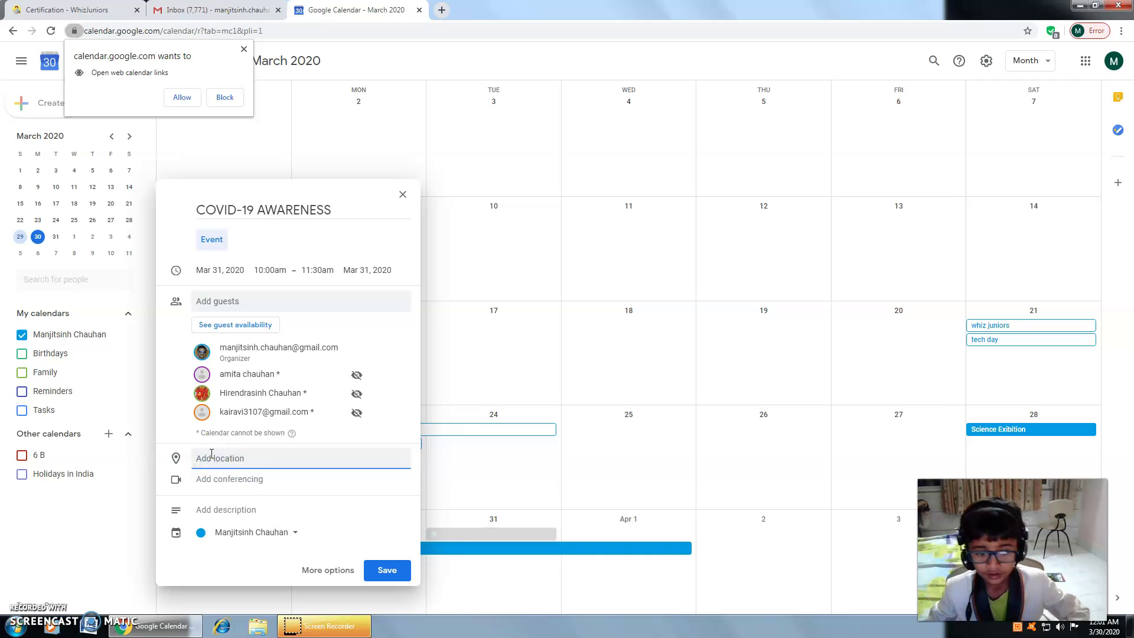
pyautogui.write('CHL')
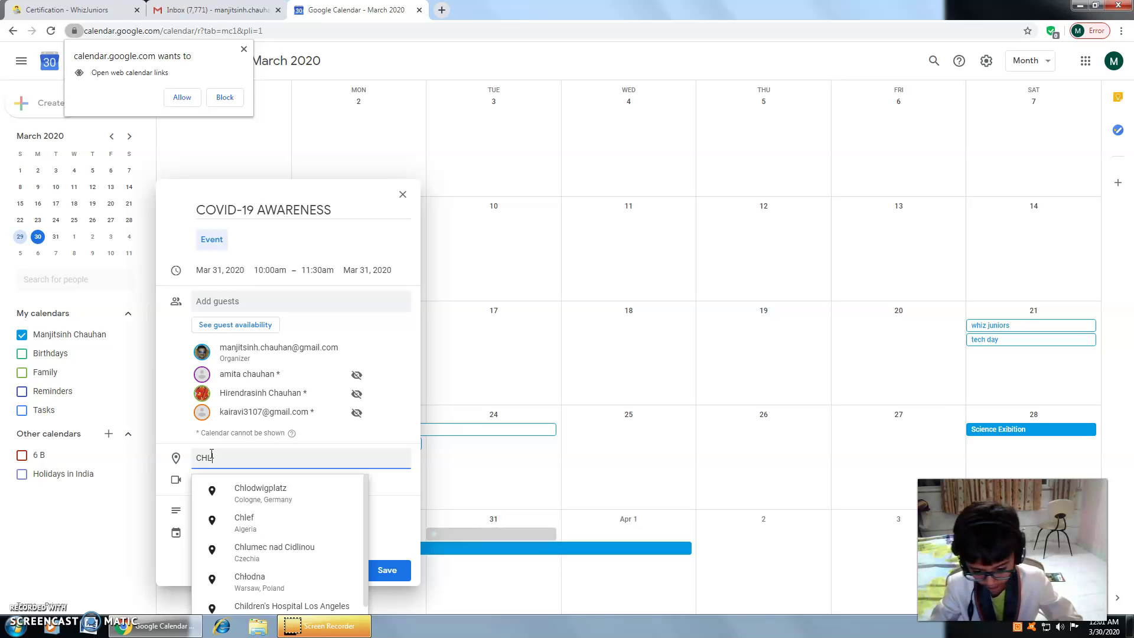
pyautogui.write('DRENS')
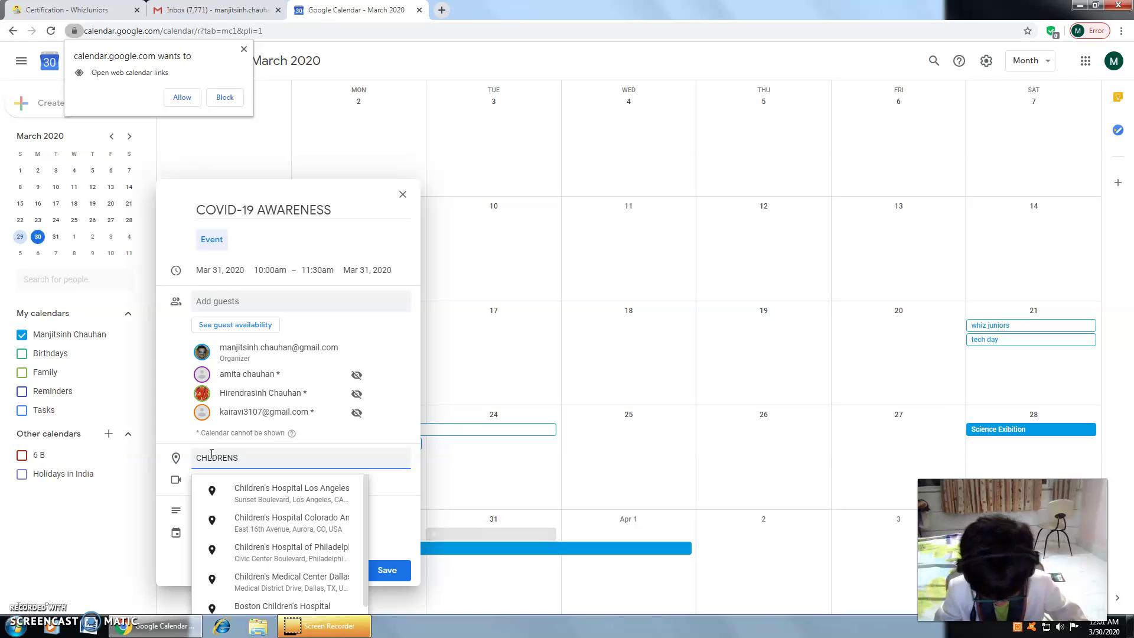
pyautogui.click(211, 453)
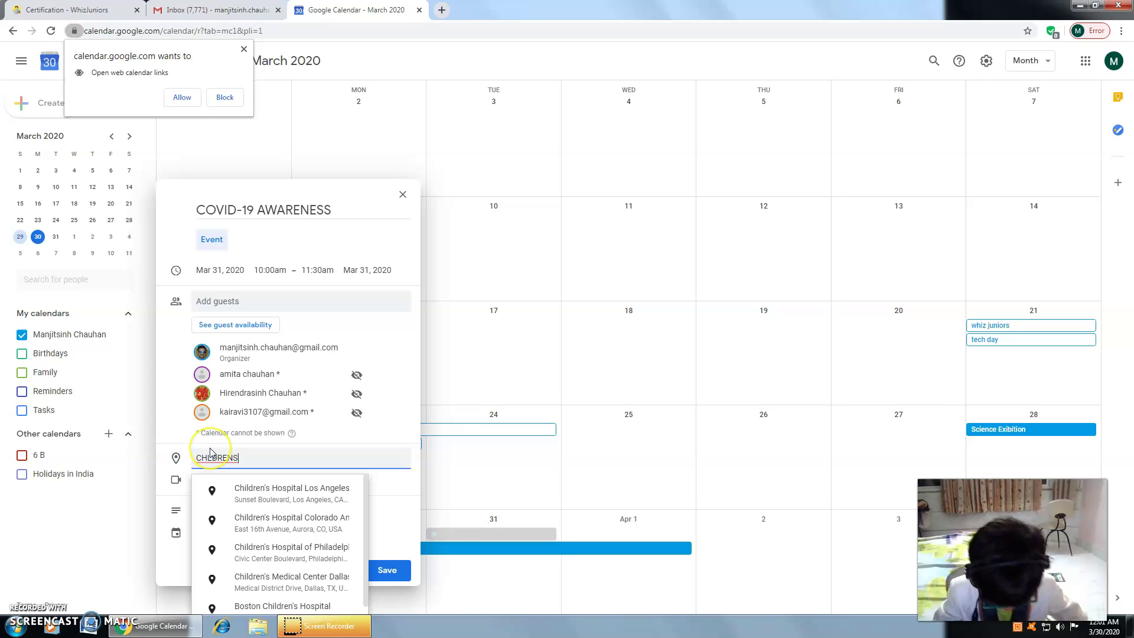
pyautogui.write(' A')
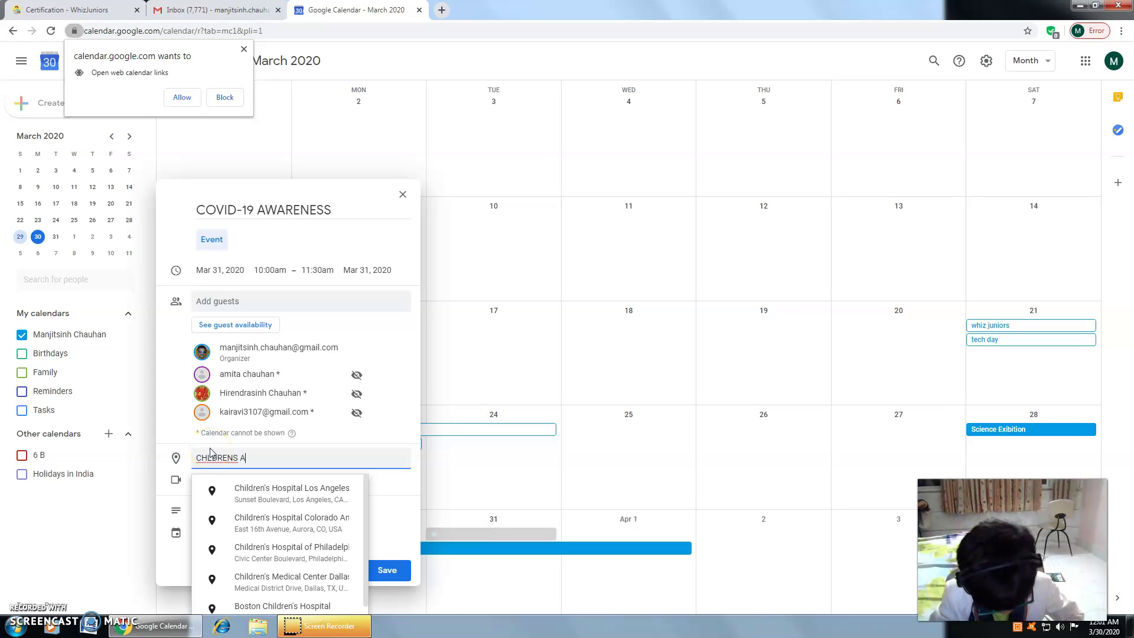
pyautogui.write('CADE')
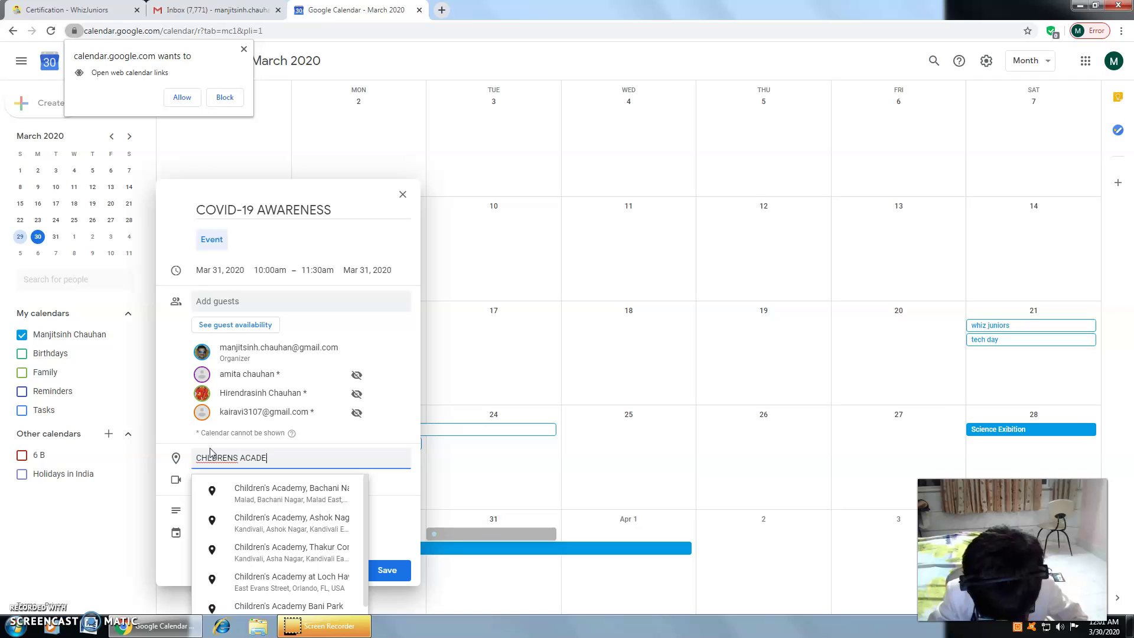
pyautogui.write('MY')
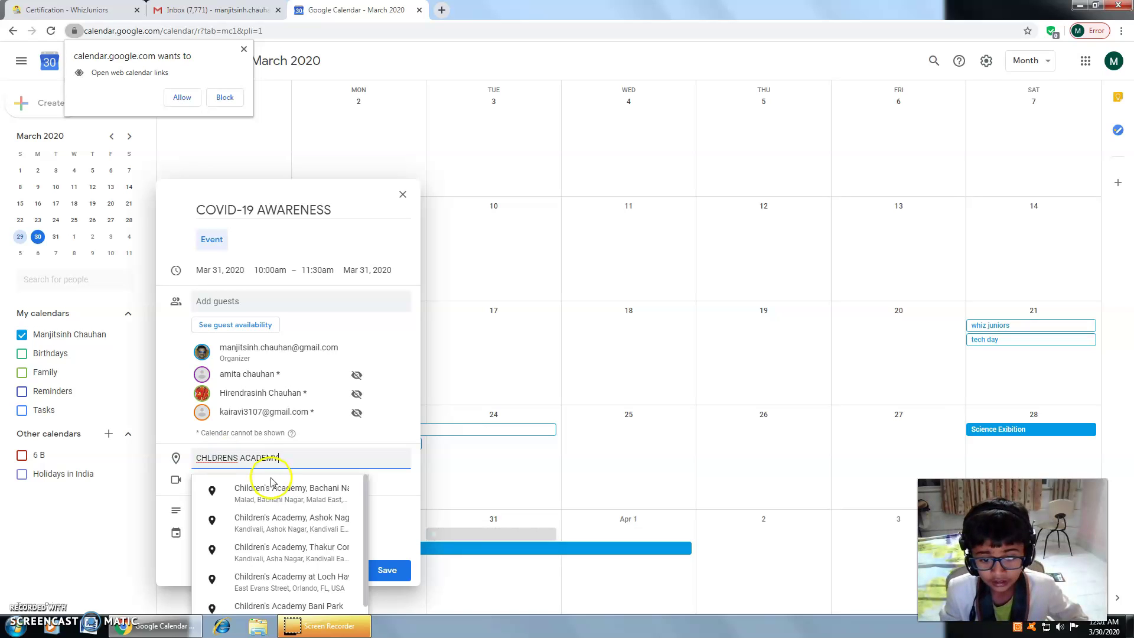
pyautogui.click(297, 526)
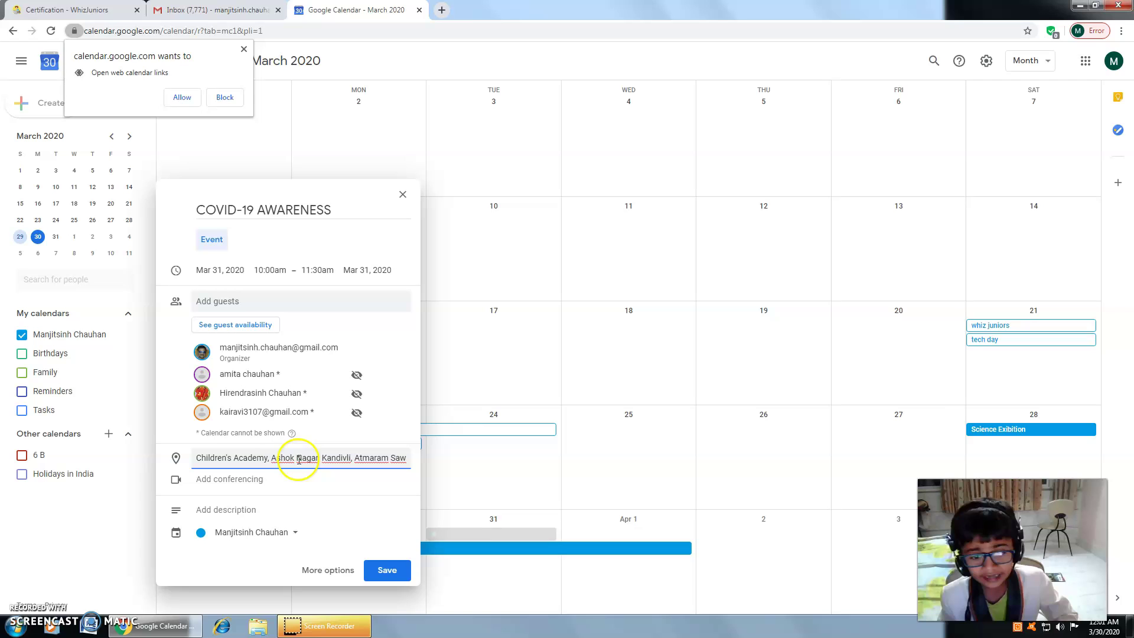
# Enter the description 'WEAR A FACE MASK AD COME', fixing a typo along the way.
pyautogui.click(247, 509)
pyautogui.write('W')
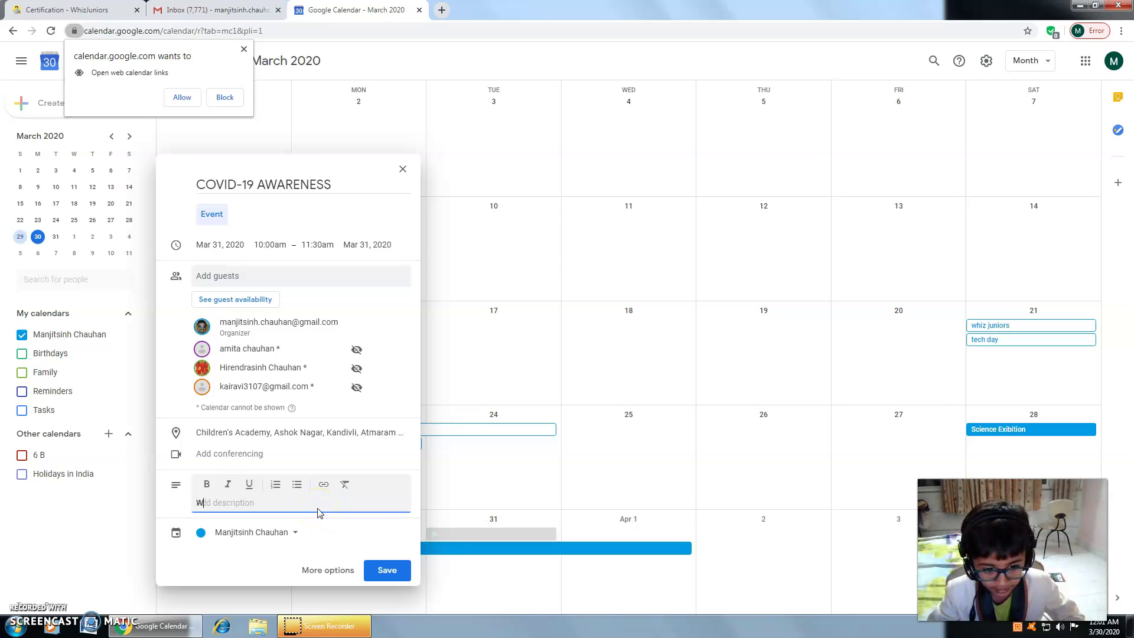
pyautogui.write('EAR ')
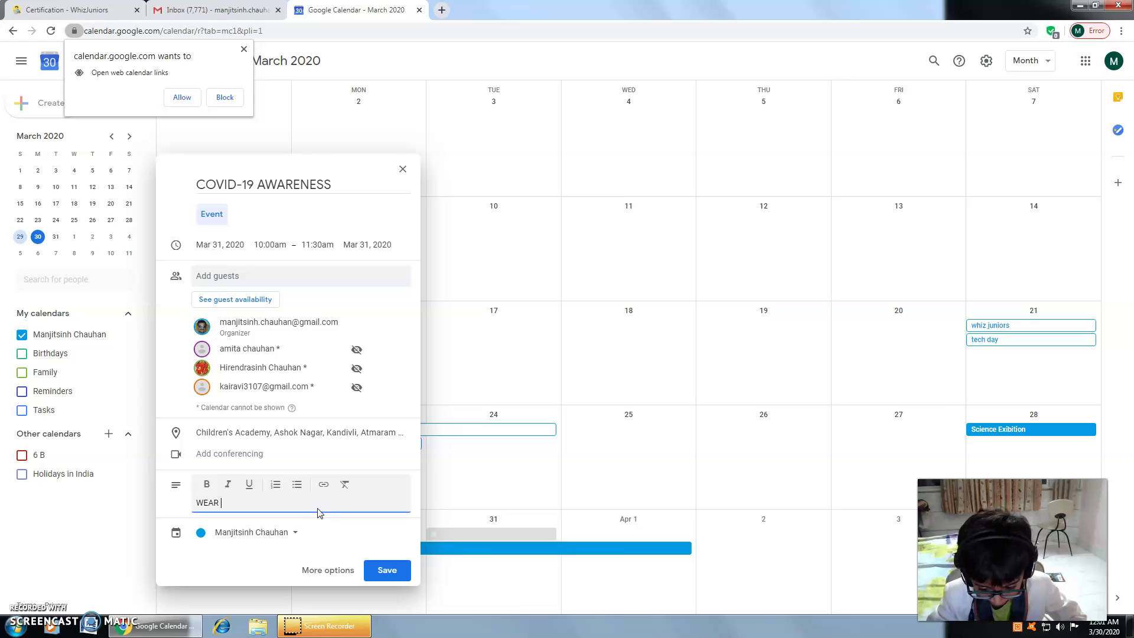
pyautogui.write('M')
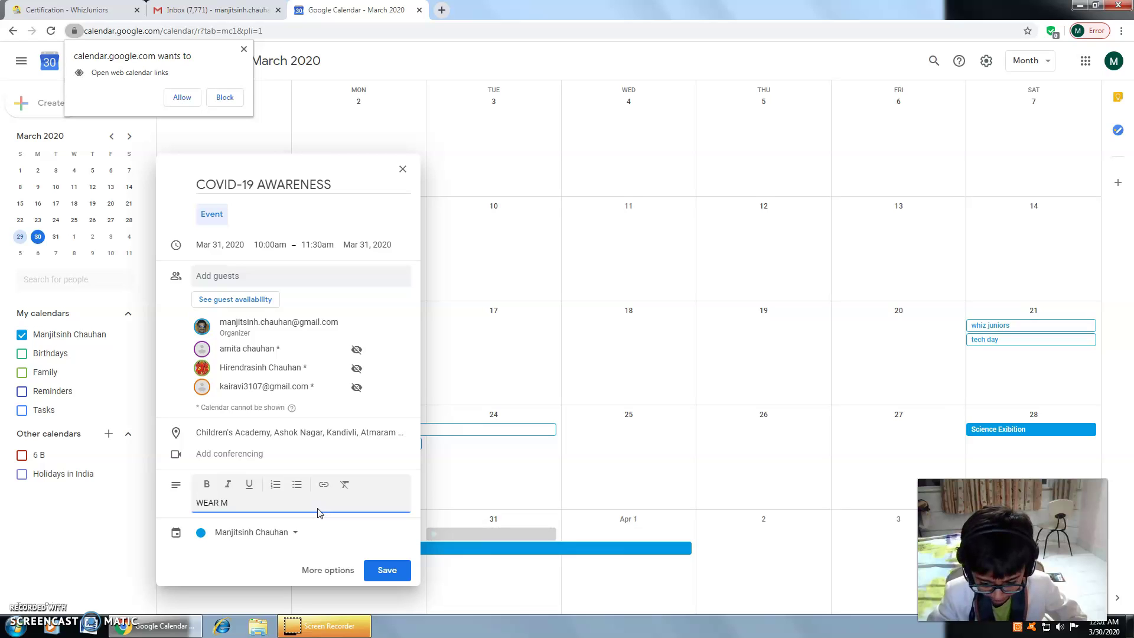
pyautogui.press('BackSpace')
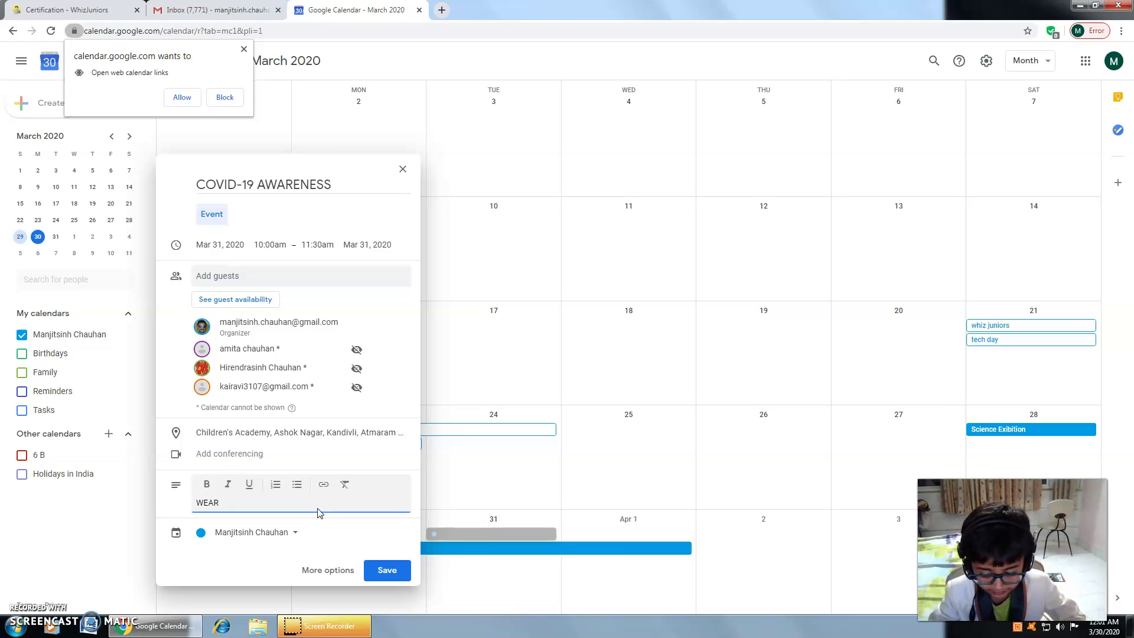
pyautogui.write('A FAC')
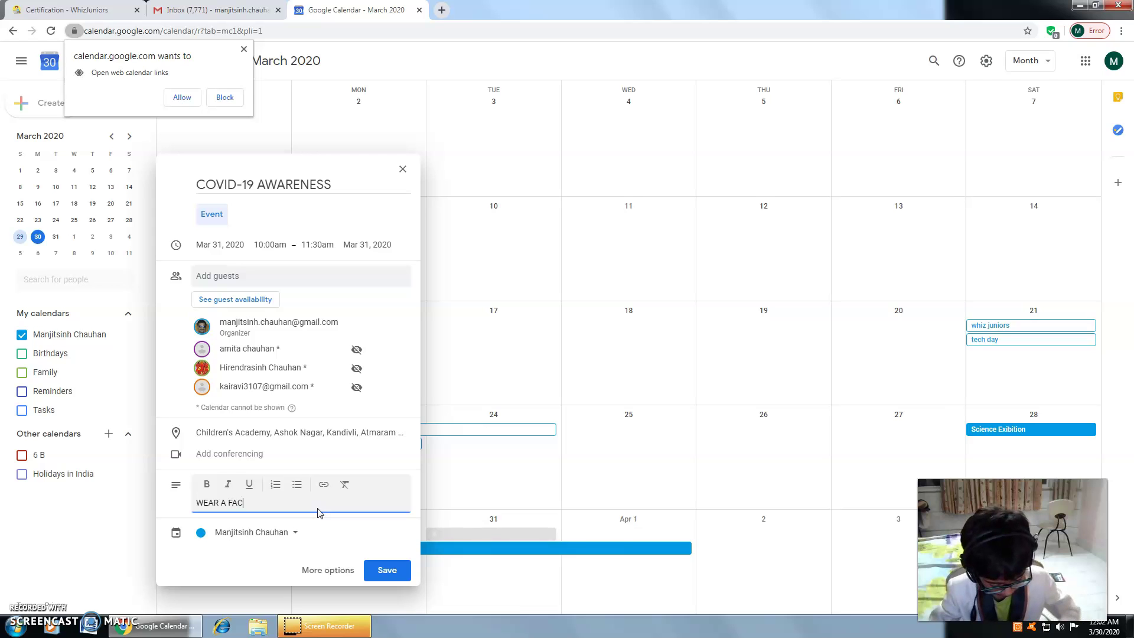
pyautogui.write('E ')
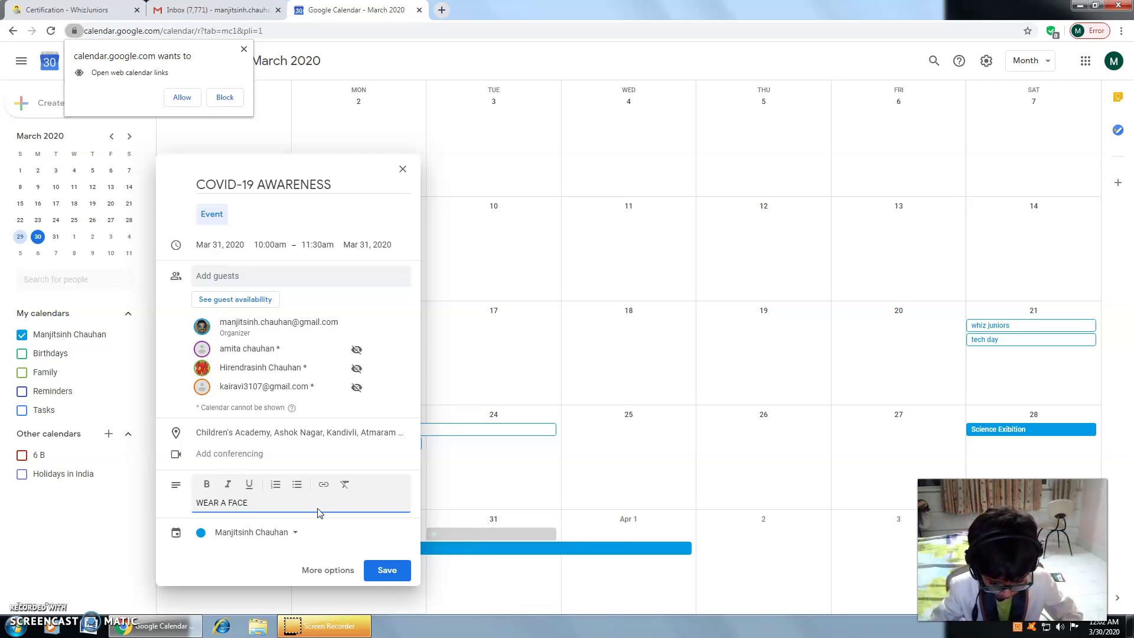
pyautogui.write('MAS')
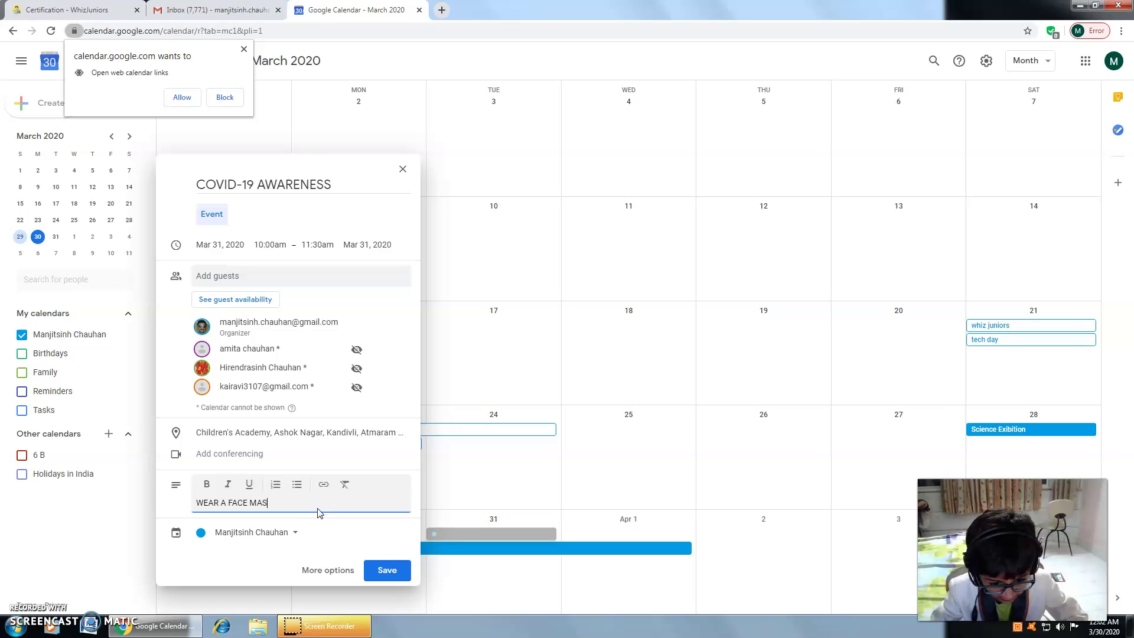
pyautogui.write('K ')
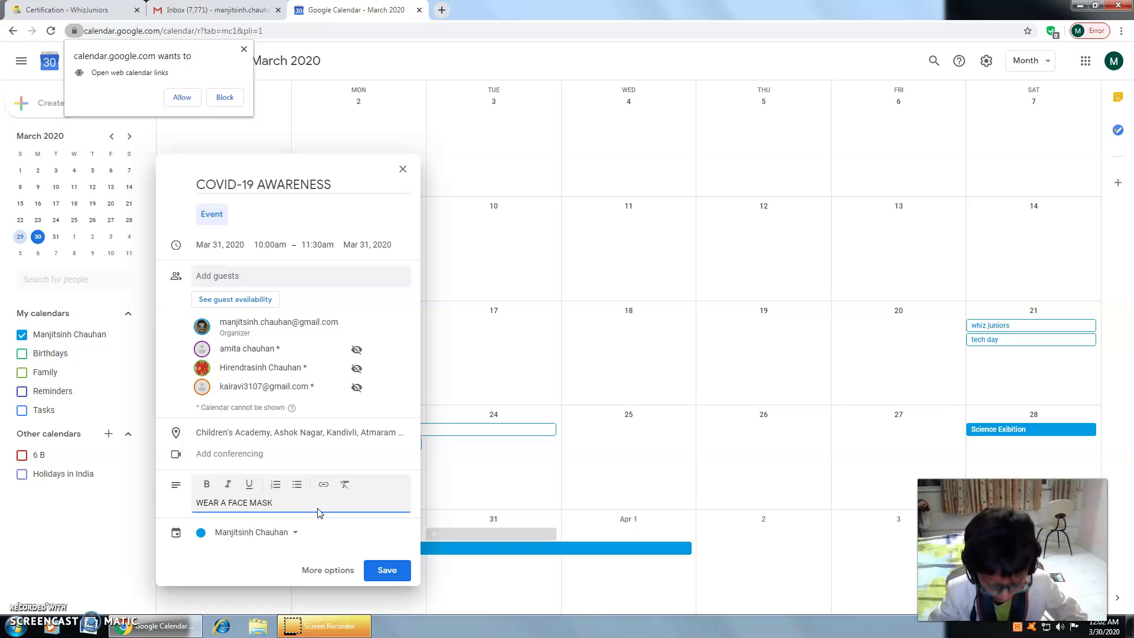
pyautogui.write('A')
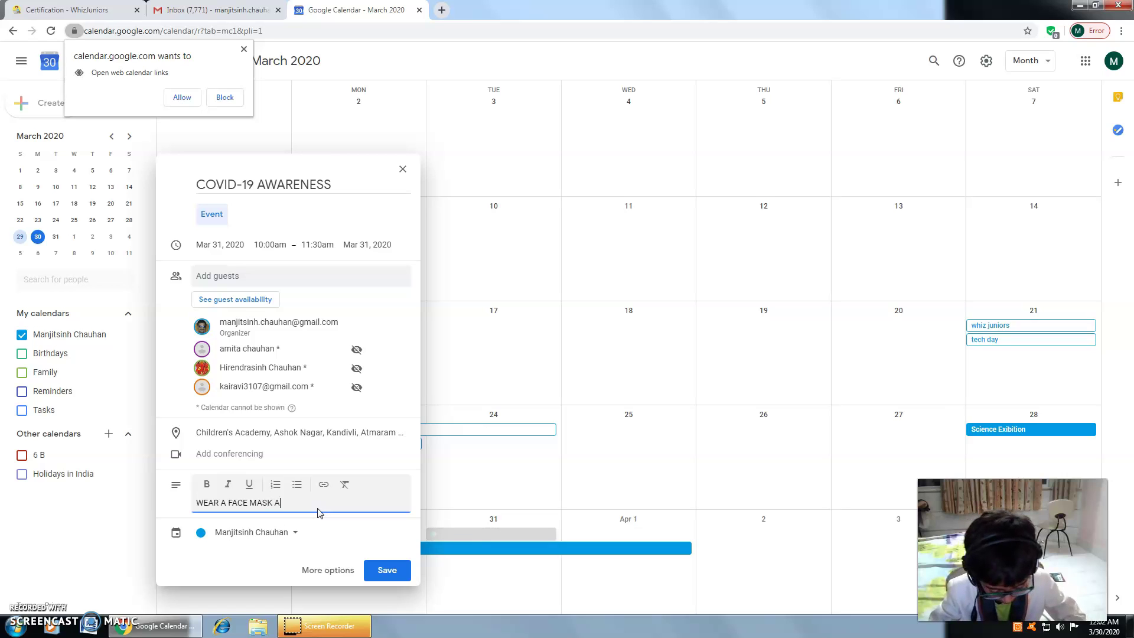
pyautogui.write('D COM')
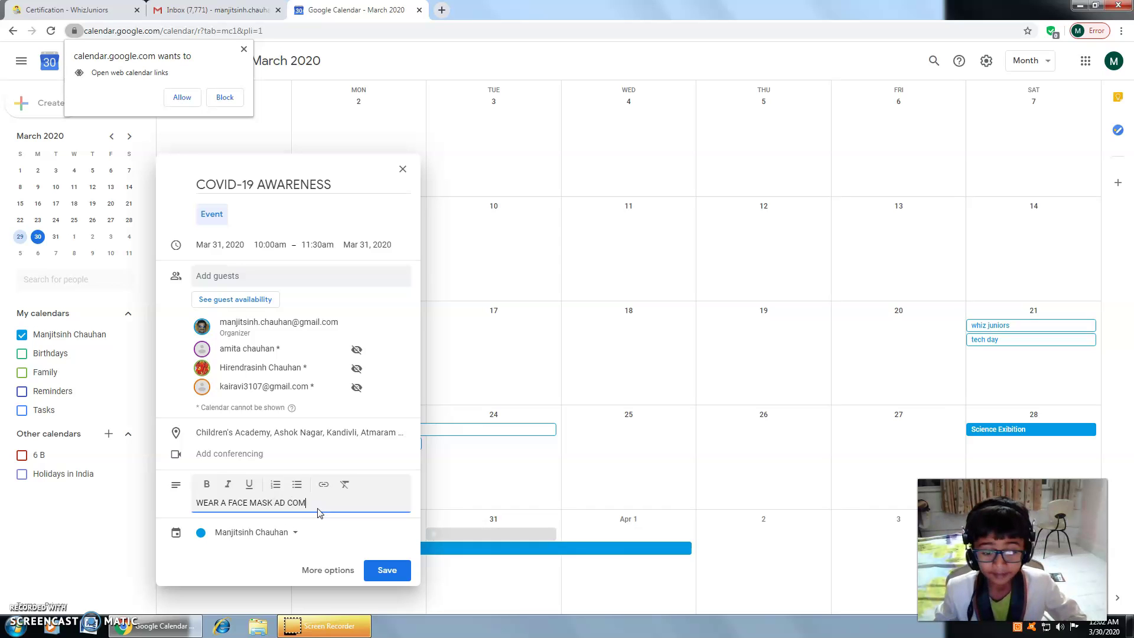
pyautogui.write('E')
# Save the event and send invitation emails to the guests.
pyautogui.click(385, 573)
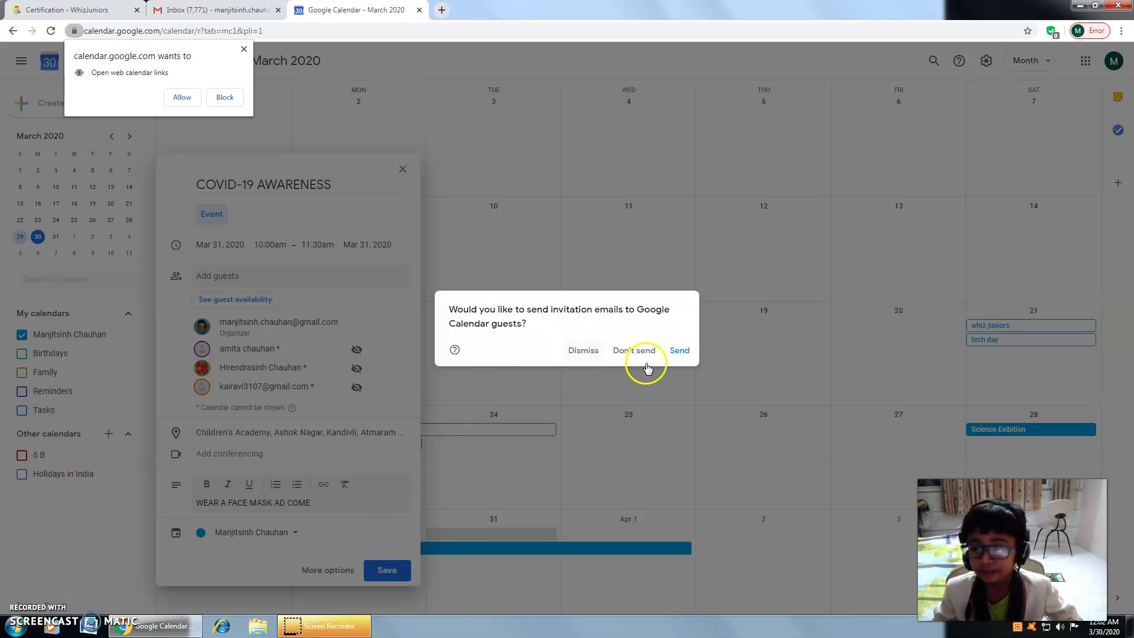
pyautogui.click(680, 351)
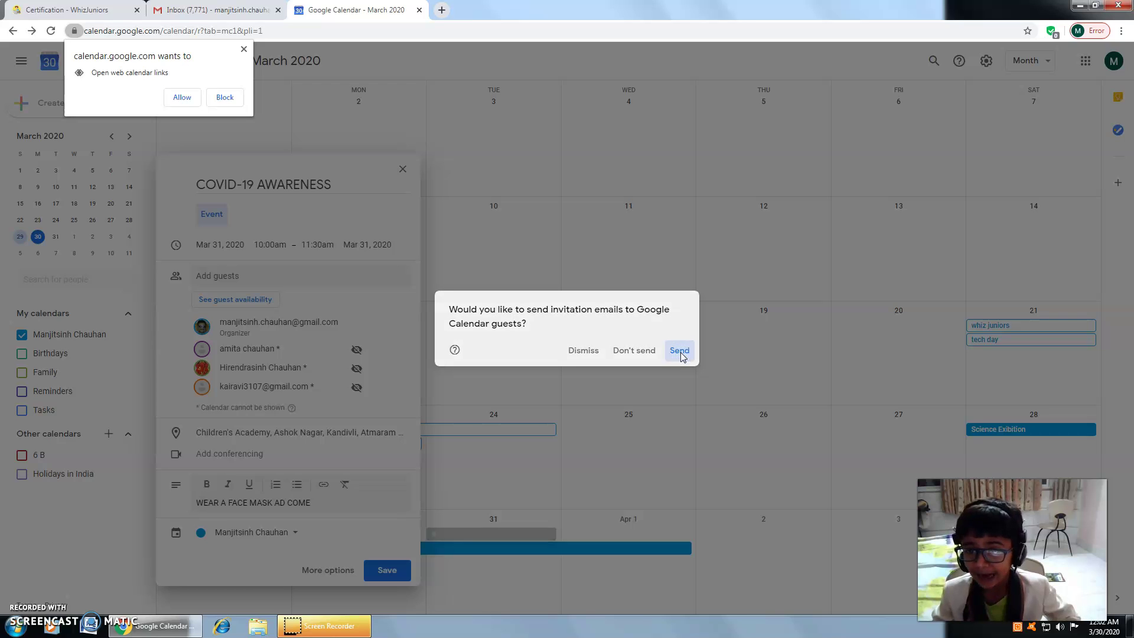